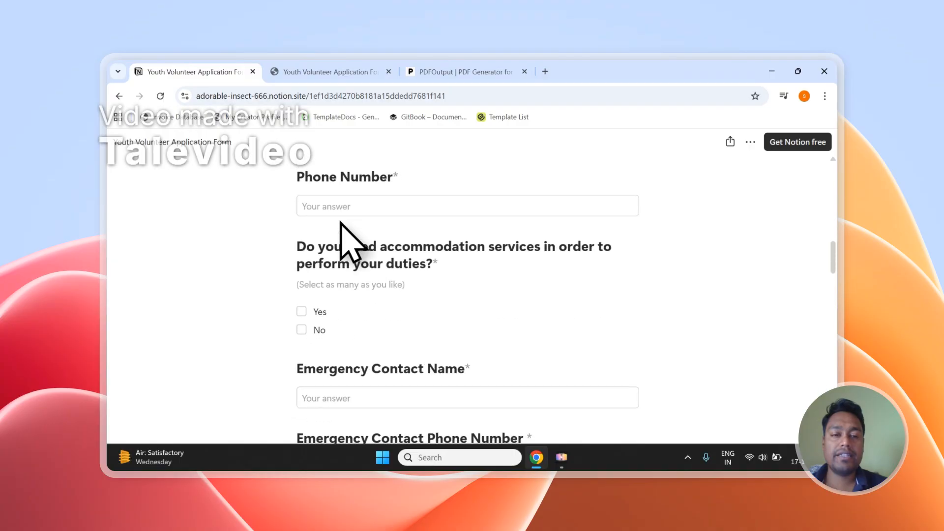
{"action": "scroll", "coordinate": [341, 222], "scroll_direction": "down", "scroll_amount": 15}
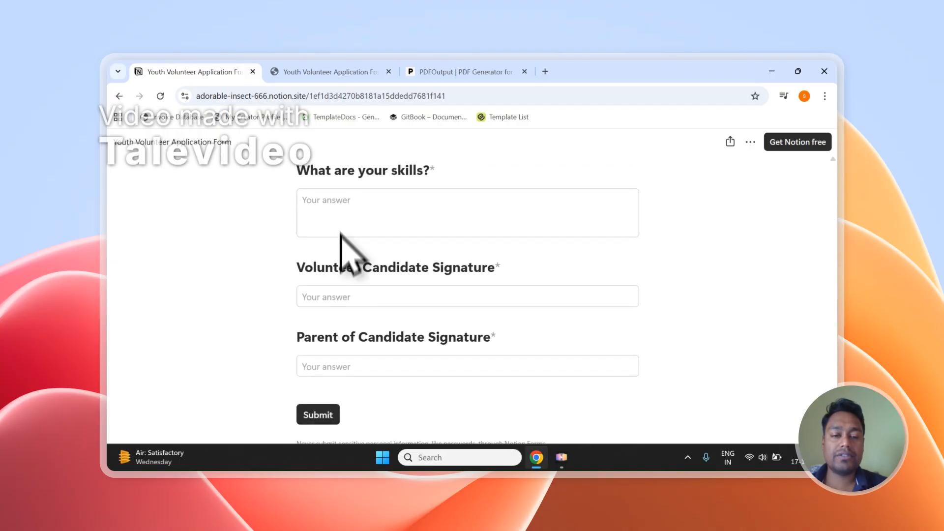
- Scroll the public volunteer form, then switch to the Youth Volunteer Application Form responses table
{"action": "left_click", "coordinate": [329, 72]}
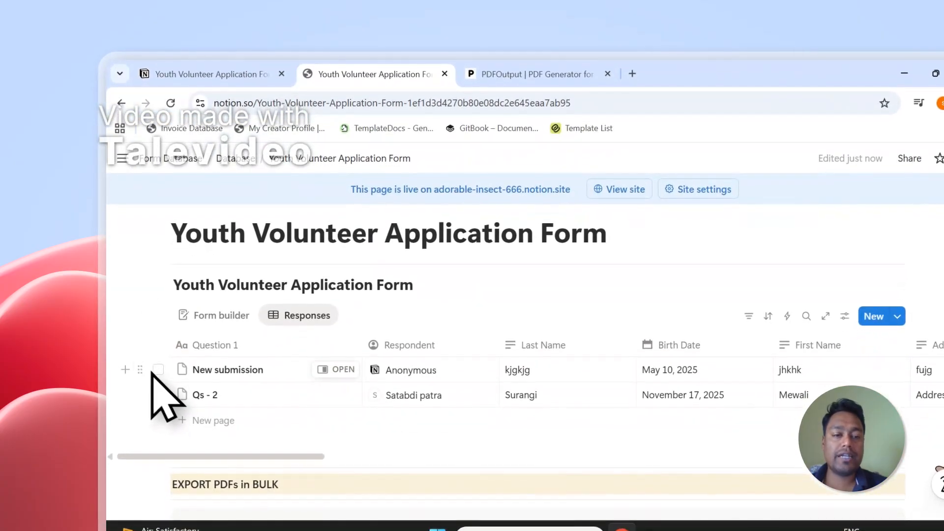
- Tick the New submission and Qs - 2 responses, then clear the selection
{"action": "left_click", "coordinate": [158, 370]}
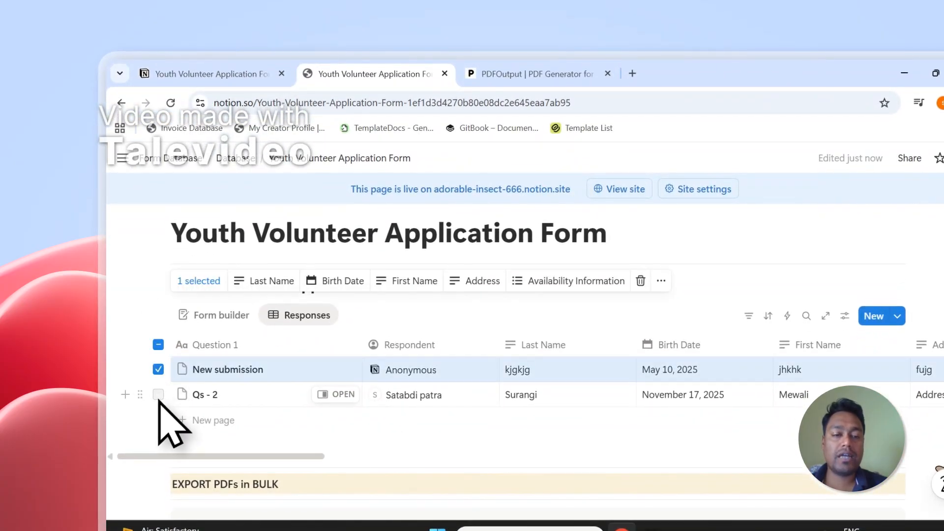
{"action": "left_click", "coordinate": [158, 394]}
{"action": "left_click", "coordinate": [394, 314]}
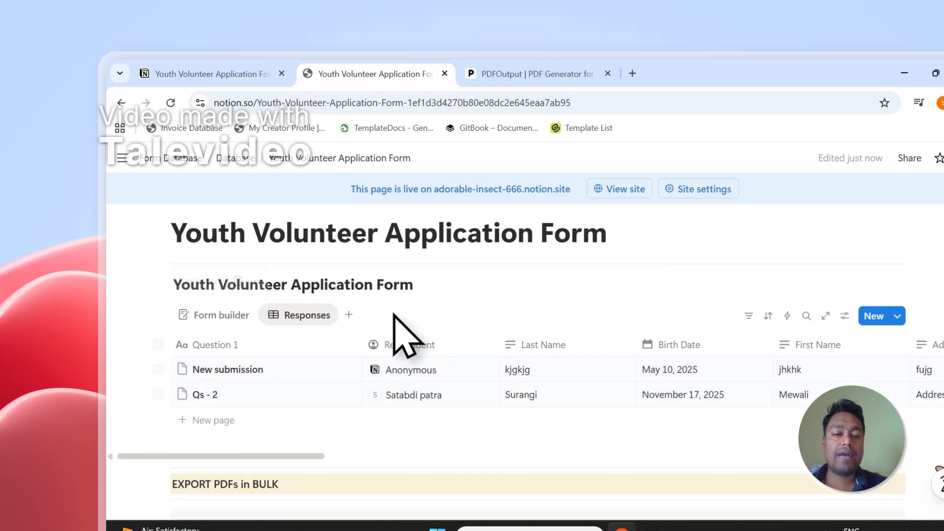
- Narrow the Question 1 column twice, then bring up the PDFOutput website
{"action": "scroll", "coordinate": [277, 362], "scroll_direction": "up", "scroll_amount": 2}
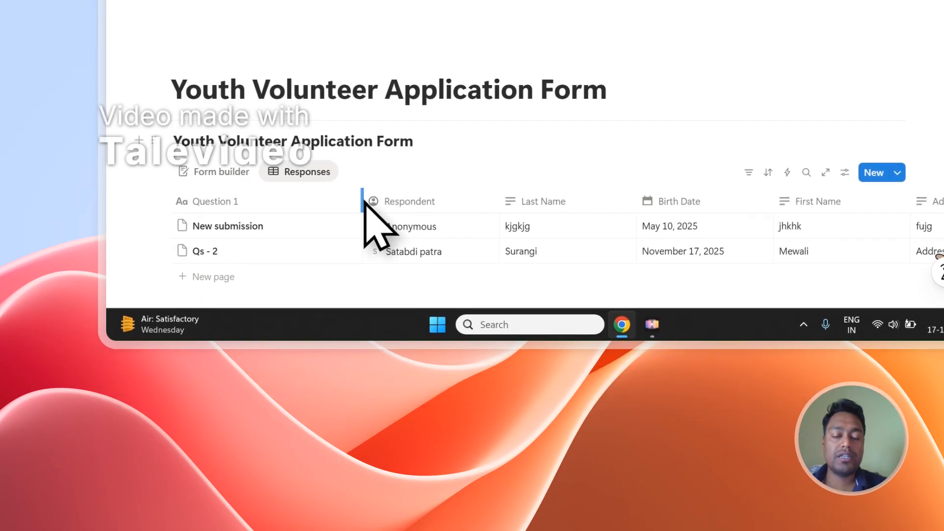
{"action": "left_click_drag", "start_coordinate": [364, 413], "coordinate": [317, 413]}
{"action": "left_click_drag", "start_coordinate": [334, 202], "coordinate": [284, 202]}
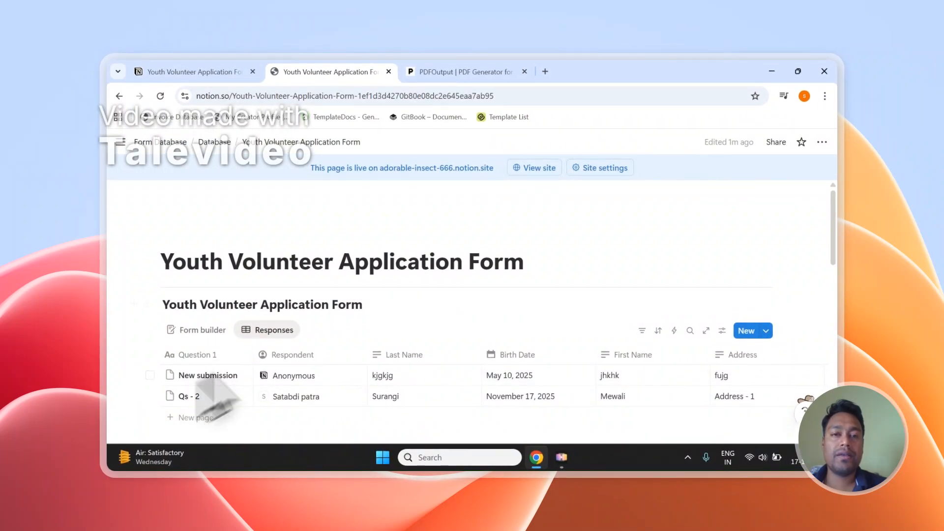
{"action": "left_click", "coordinate": [421, 72]}
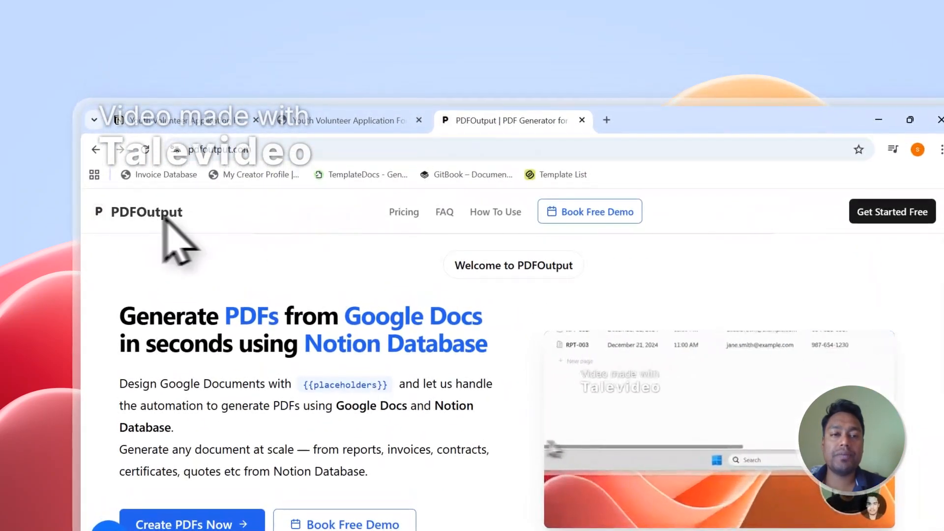
- Highlight 'Notion Database' in the headline and go to the sign-in page via Create PDFs Now
{"action": "left_click_drag", "start_coordinate": [227, 322], "coordinate": [251, 323]}
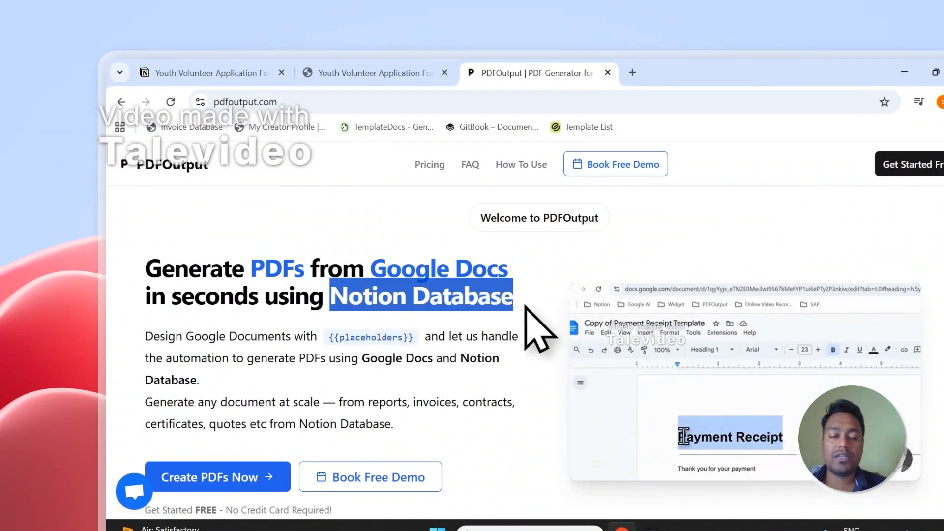
{"action": "scroll", "coordinate": [332, 329], "scroll_direction": "down", "scroll_amount": 2}
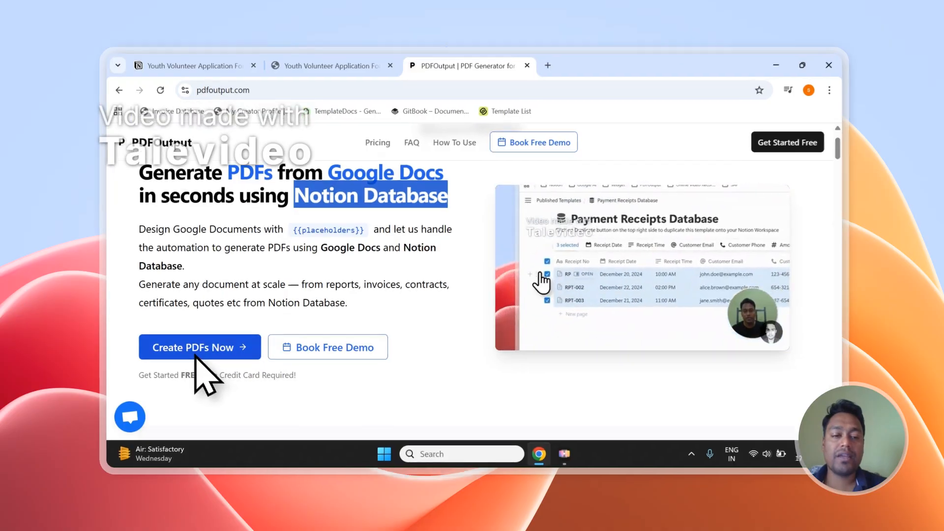
{"action": "left_click", "coordinate": [196, 355]}
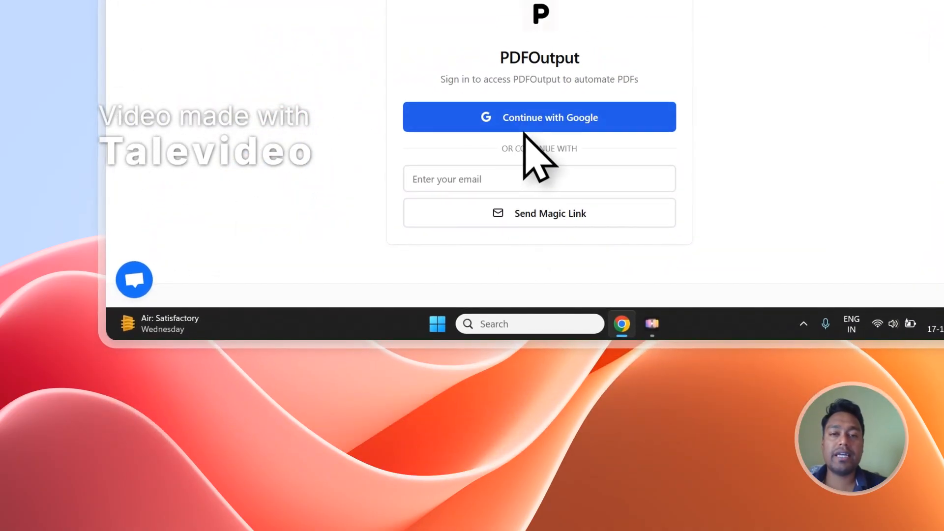
- Sign in to PDFOutput with the Google account and grant it access
{"action": "scroll", "coordinate": [537, 138], "scroll_direction": "up", "scroll_amount": 1}
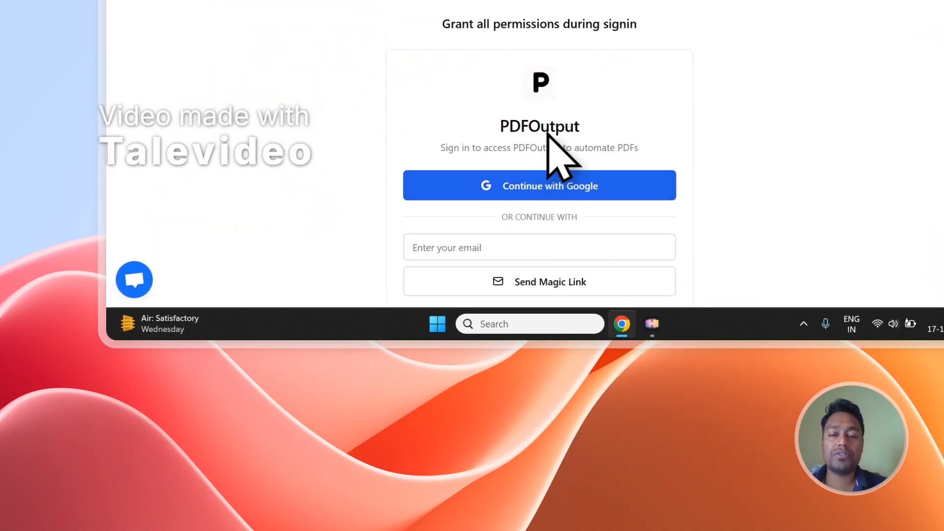
{"action": "left_click", "coordinate": [550, 185]}
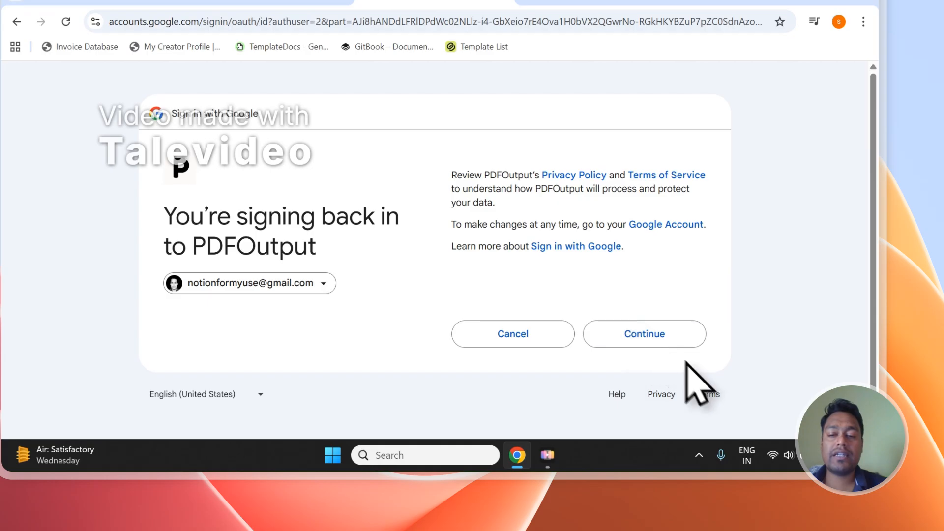
{"action": "left_click", "coordinate": [686, 342]}
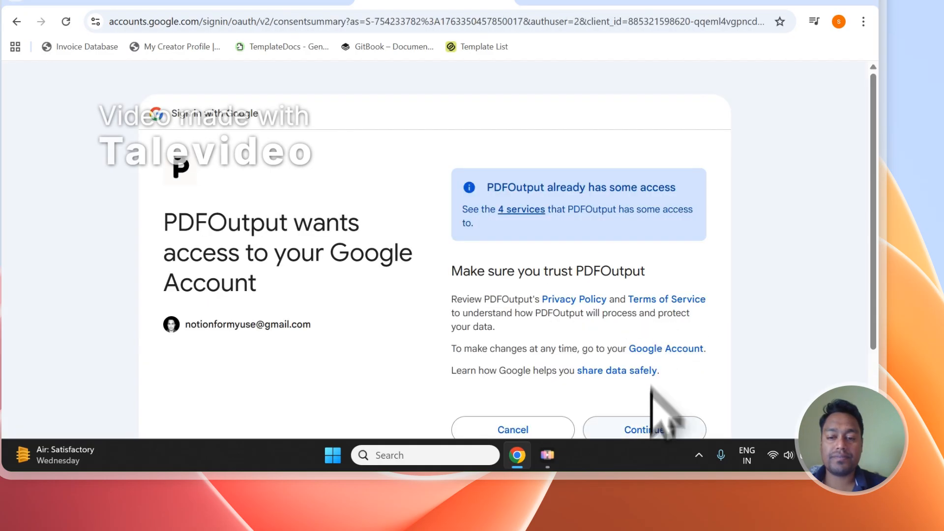
{"action": "left_click", "coordinate": [649, 394]}
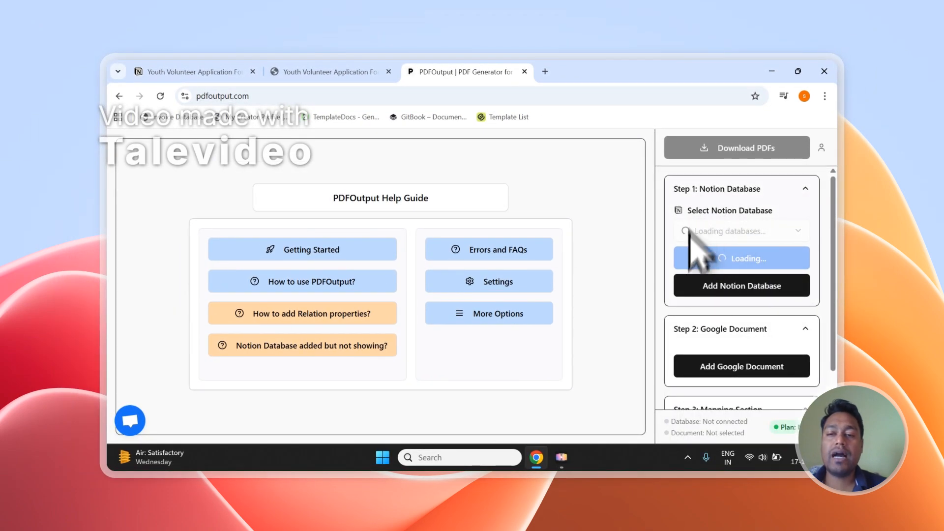
- Review Steps 1–3 and the Arbitration Agreement Form properties, then return to Notion
{"action": "left_click", "coordinate": [374, 72]}
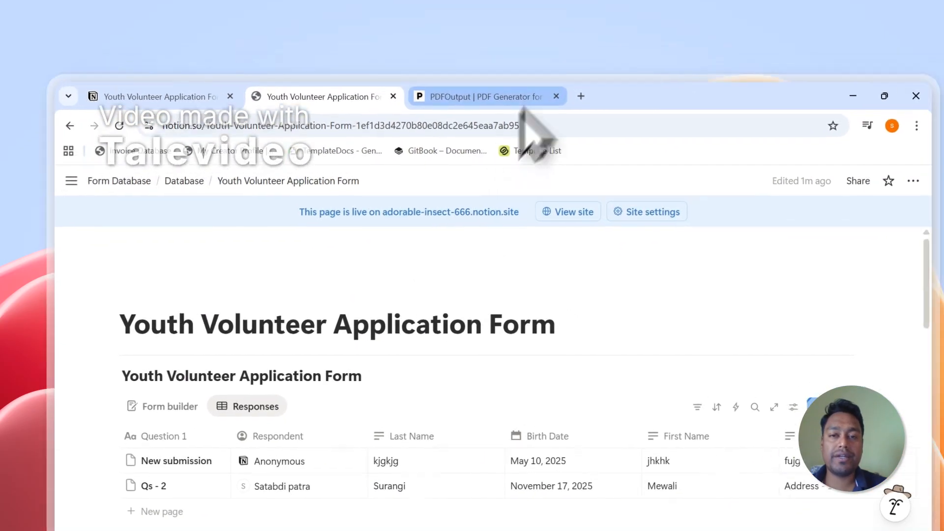
{"action": "left_click", "coordinate": [529, 73]}
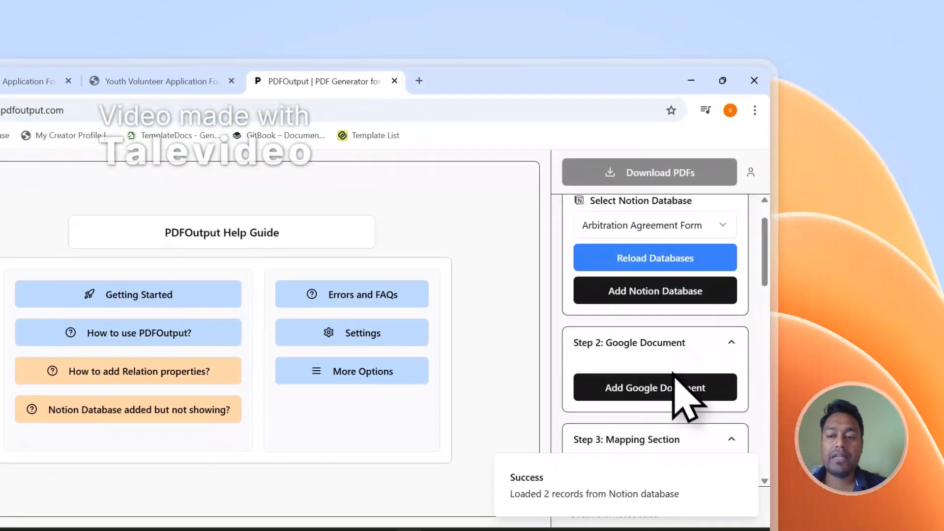
{"action": "scroll", "coordinate": [673, 373], "scroll_direction": "down", "scroll_amount": 1}
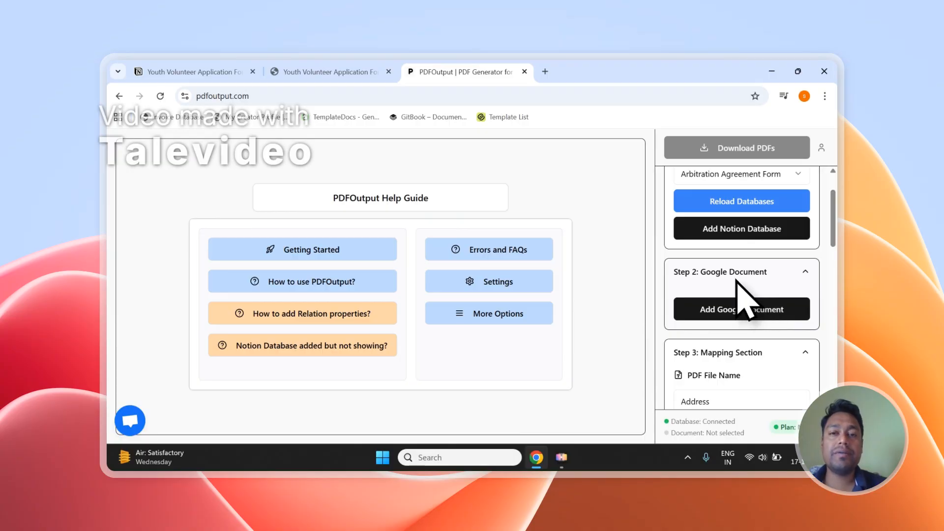
{"action": "scroll", "coordinate": [738, 283], "scroll_direction": "down", "scroll_amount": 5}
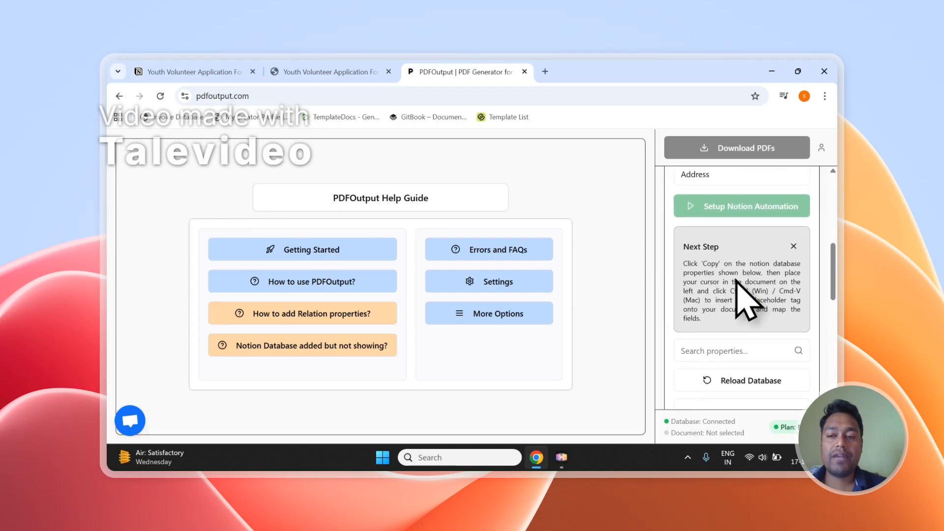
{"action": "scroll", "coordinate": [740, 284], "scroll_direction": "up", "scroll_amount": 3}
{"action": "scroll", "coordinate": [738, 280], "scroll_direction": "down", "scroll_amount": 5}
{"action": "scroll", "coordinate": [737, 278], "scroll_direction": "down", "scroll_amount": 7}
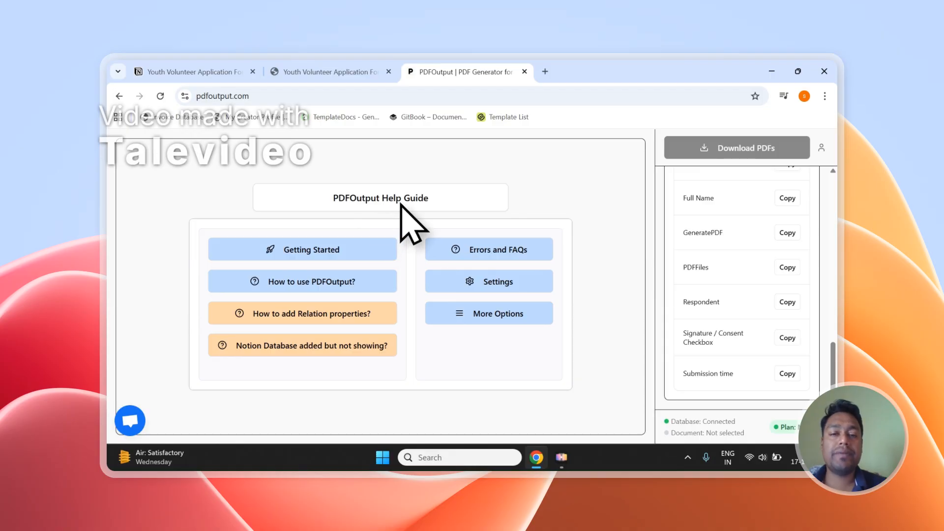
{"action": "scroll", "coordinate": [811, 285], "scroll_direction": "up", "scroll_amount": 10}
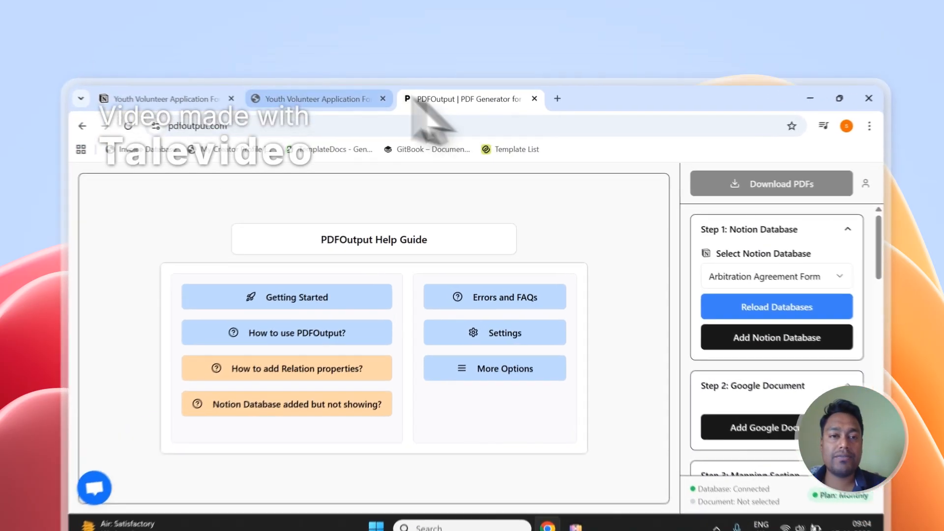
{"action": "left_click", "coordinate": [330, 71]}
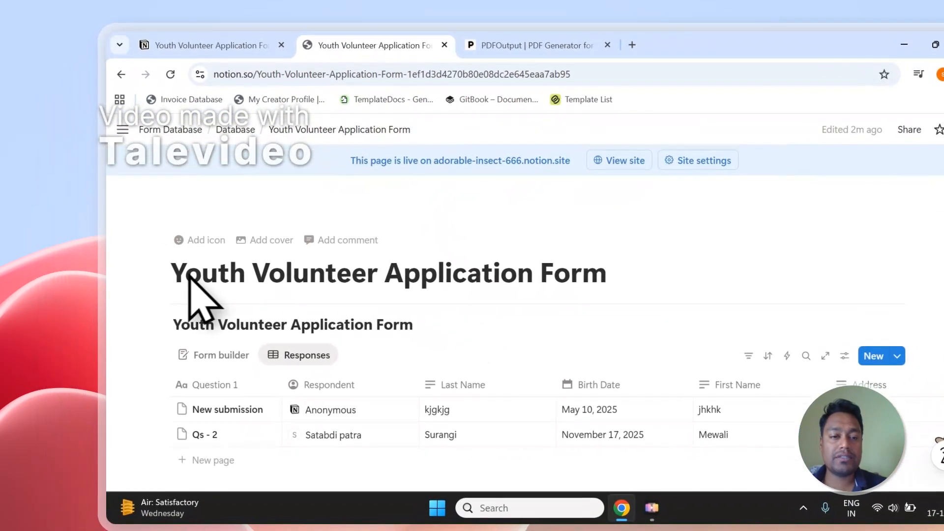
- Copy the 'Youth Volunteer Application Form' title and start adding a Notion database in PDFOutput
{"action": "left_click", "coordinate": [180, 279]}
{"action": "left_click_drag", "start_coordinate": [179, 276], "coordinate": [576, 276]}
{"action": "right_click", "coordinate": [497, 275]}
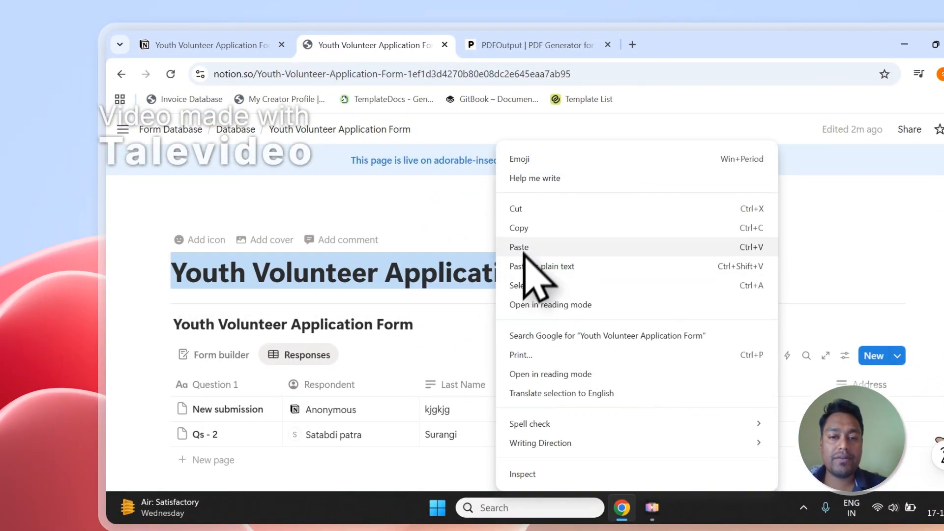
{"action": "left_click", "coordinate": [522, 231]}
{"action": "left_click", "coordinate": [551, 44]}
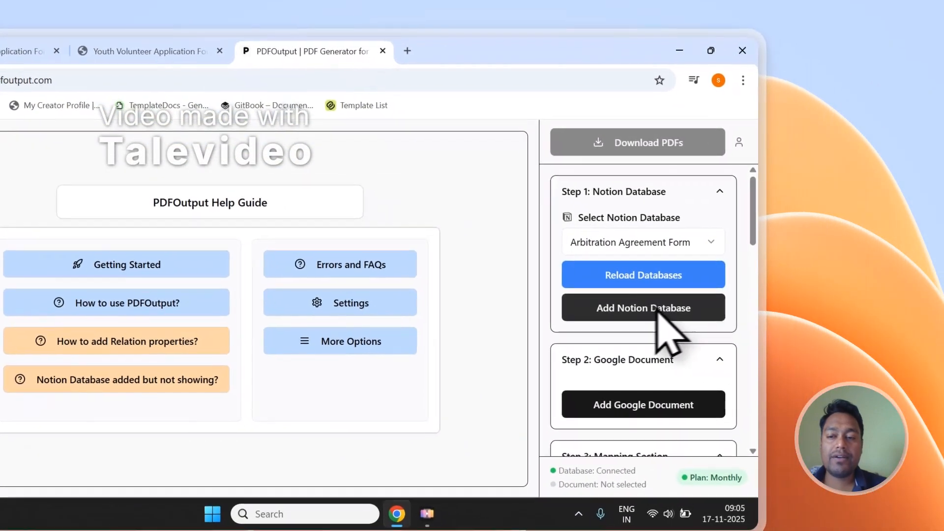
{"action": "left_click", "coordinate": [813, 360]}
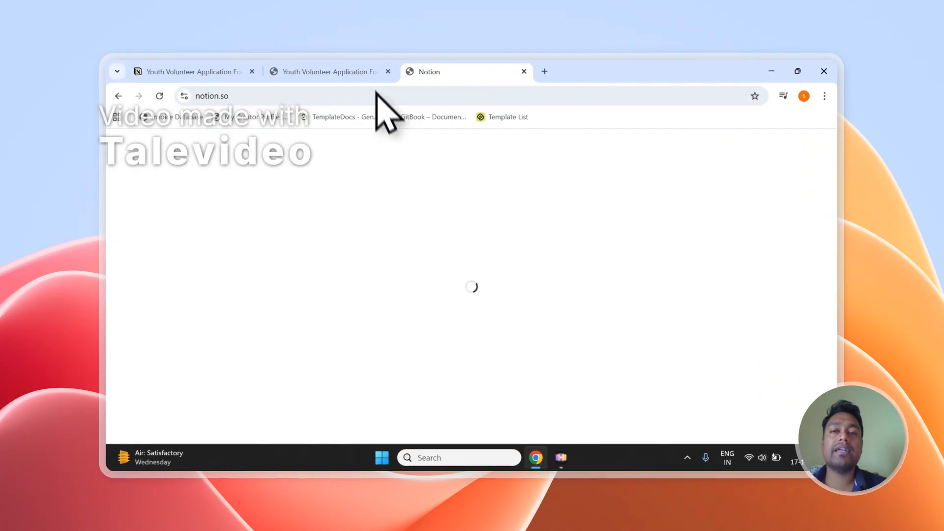
- Get past the permissions summary on Notion's Connect with PDFOutput page
{"action": "left_click", "coordinate": [334, 71]}
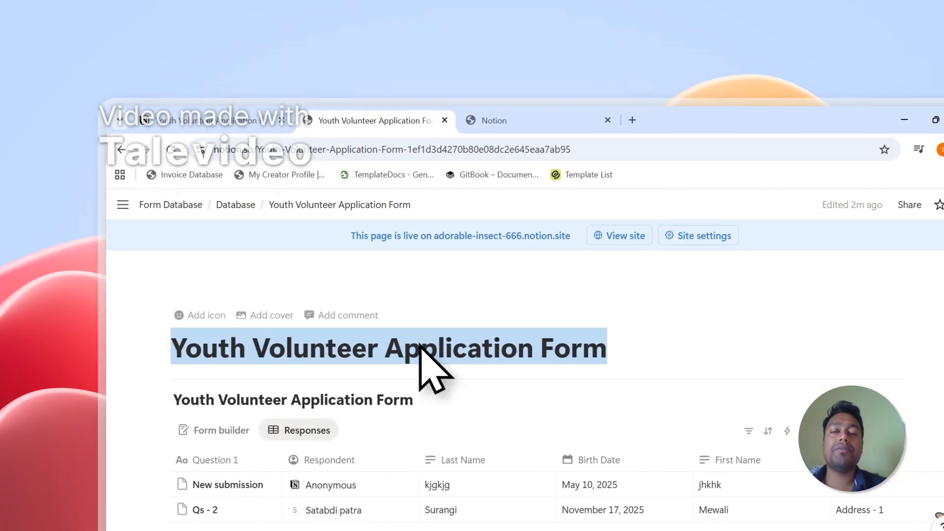
{"action": "left_click", "coordinate": [496, 120]}
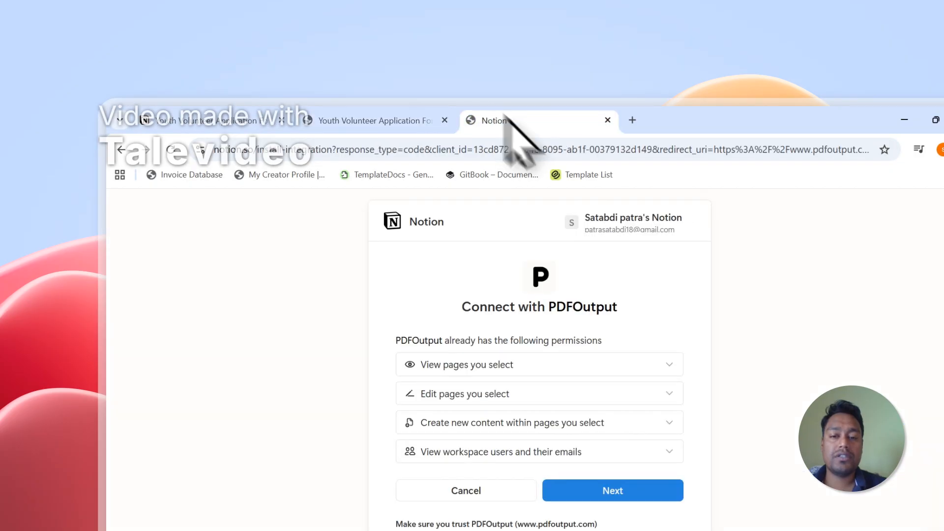
{"action": "left_click", "coordinate": [500, 282]}
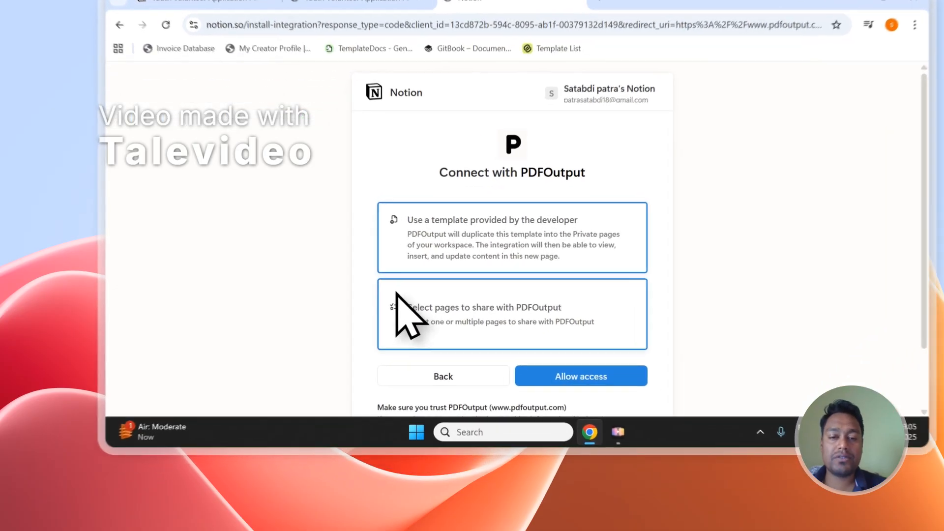
- Choose to select pages, paste the form title in search, and add Youth Volunteer Application Form
{"action": "left_click", "coordinate": [365, 337]}
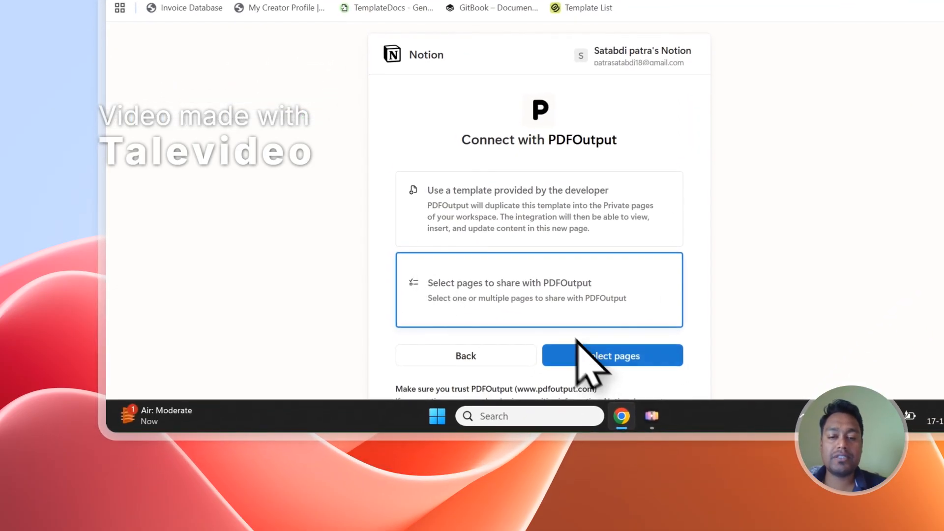
{"action": "left_click", "coordinate": [585, 354]}
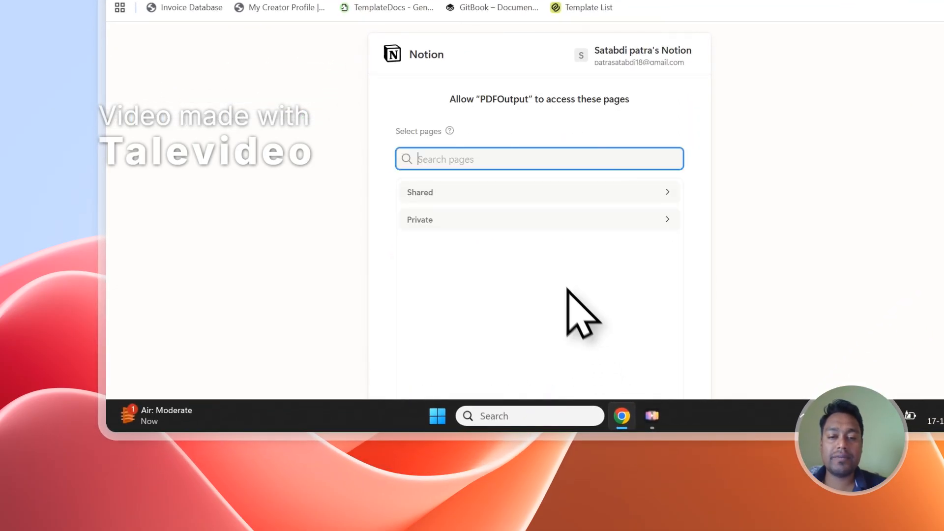
{"action": "right_click", "coordinate": [447, 162]}
{"action": "left_click", "coordinate": [471, 243]}
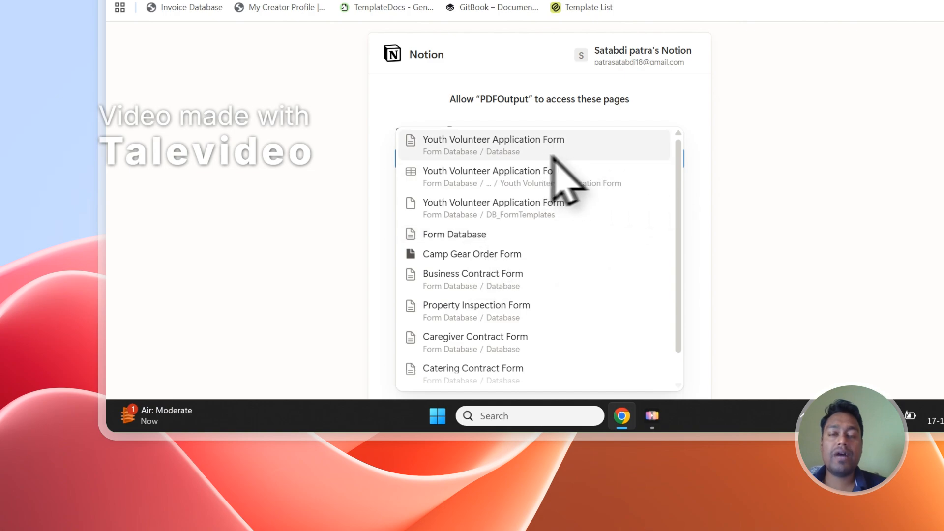
{"action": "left_click", "coordinate": [544, 154]}
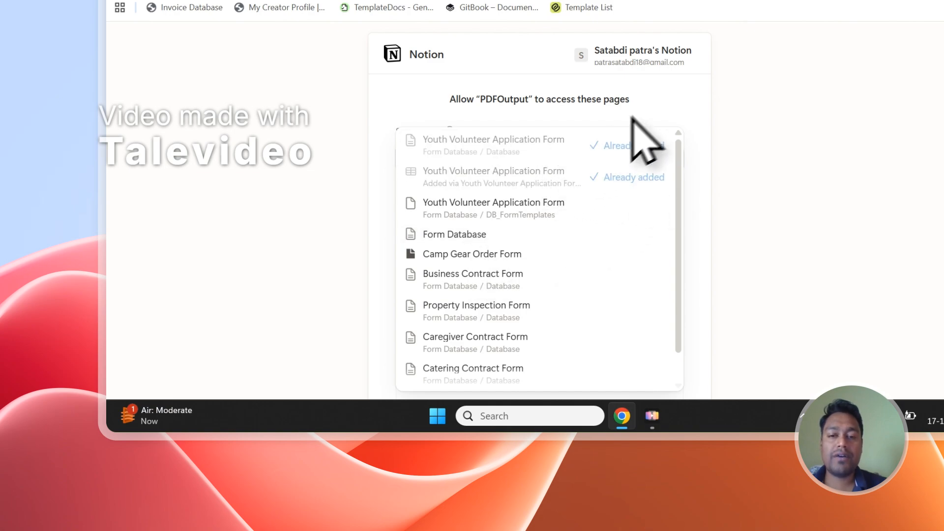
- Review the Manually selected pages, then go back to the Youth Volunteer Application Form page
{"action": "left_click", "coordinate": [526, 217]}
{"action": "scroll", "coordinate": [524, 222], "scroll_direction": "down", "scroll_amount": 1}
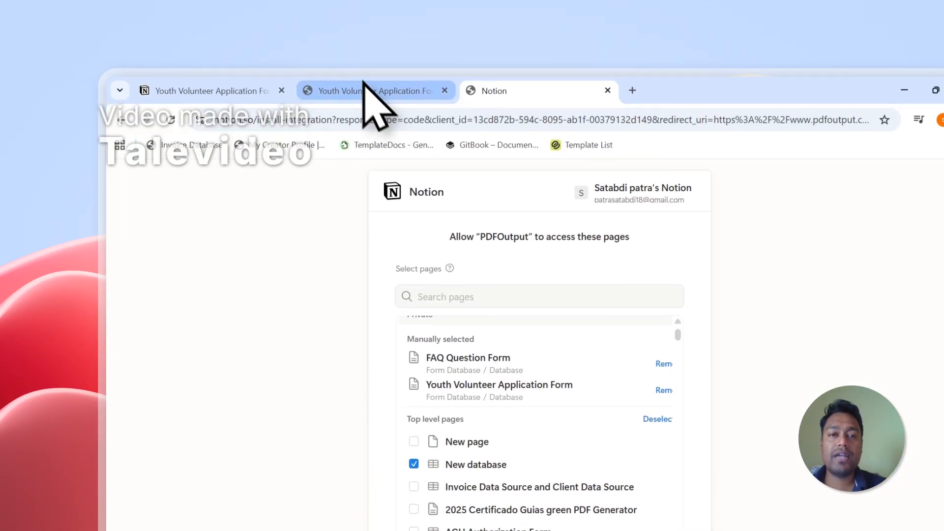
{"action": "left_click", "coordinate": [364, 90]}
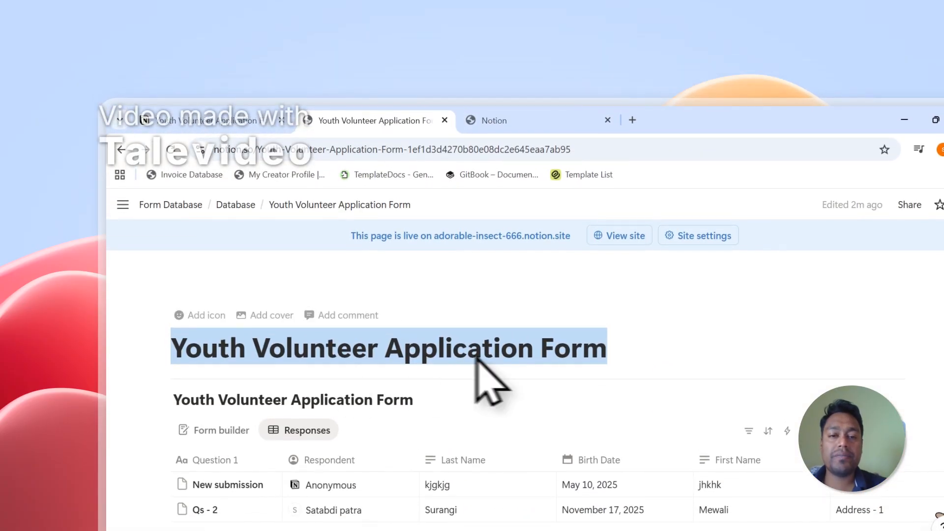
{"action": "left_click", "coordinate": [492, 120]}
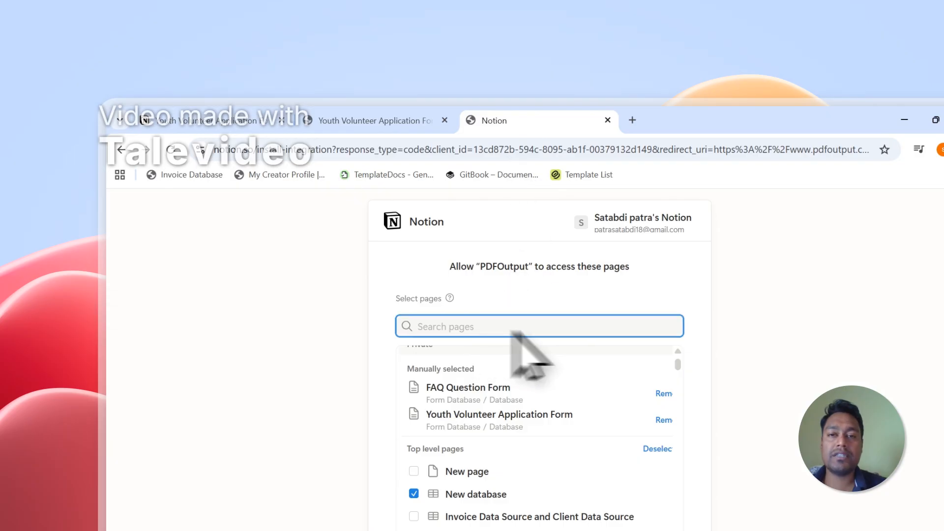
{"action": "scroll", "coordinate": [521, 384], "scroll_direction": "down", "scroll_amount": 3}
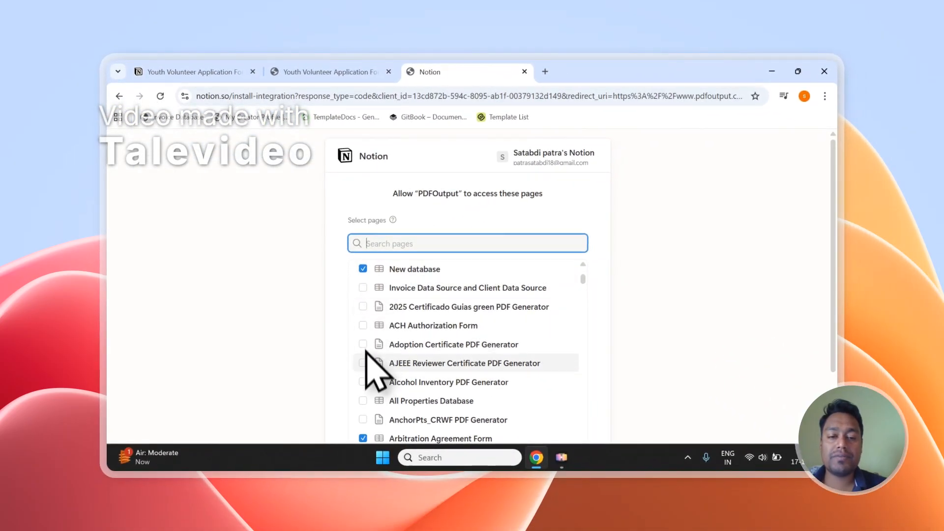
{"action": "scroll", "coordinate": [372, 344], "scroll_direction": "up", "scroll_amount": 3}
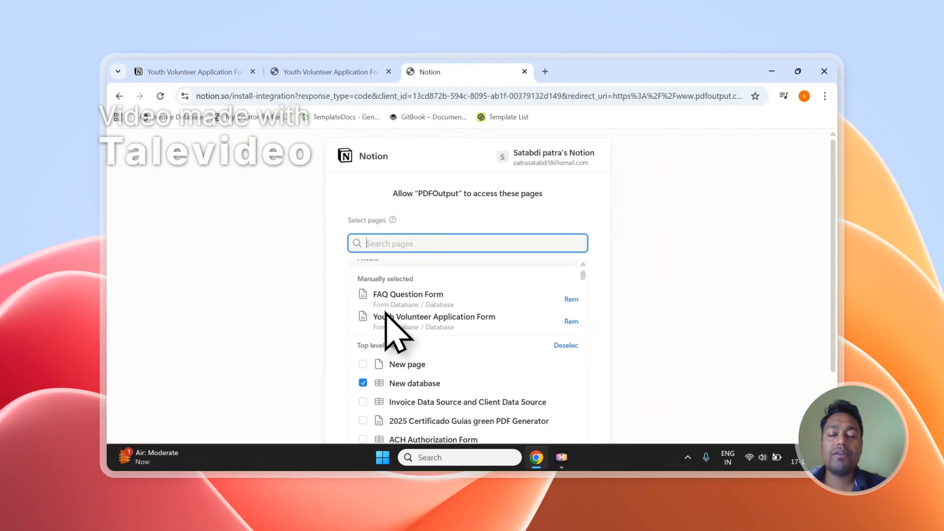
{"action": "scroll", "coordinate": [386, 313], "scroll_direction": "down", "scroll_amount": 2}
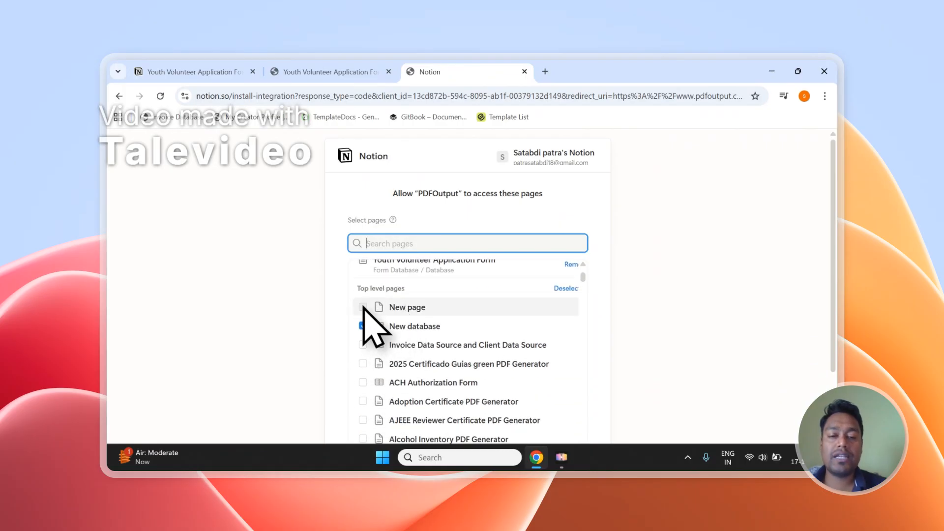
{"action": "scroll", "coordinate": [374, 400], "scroll_direction": "up", "scroll_amount": 3}
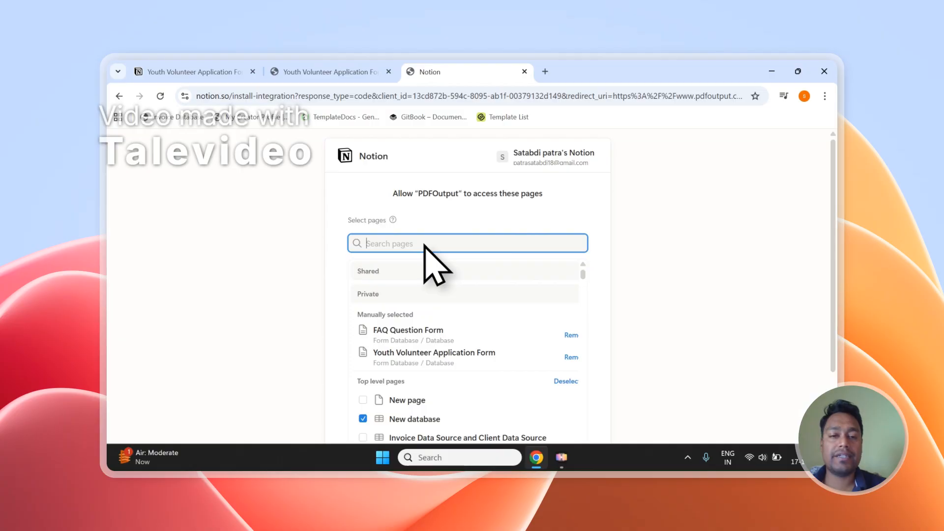
{"action": "left_click", "coordinate": [327, 72]}
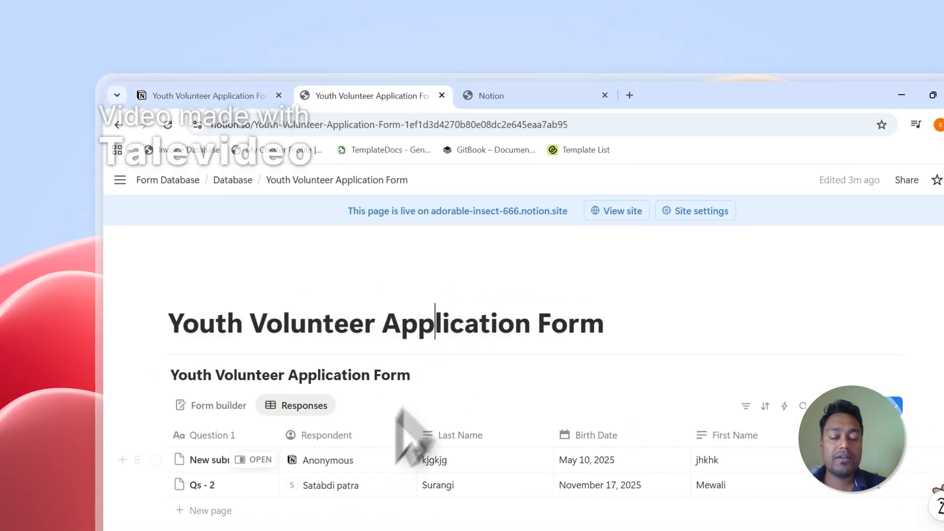
{"action": "scroll", "coordinate": [269, 222], "scroll_direction": "down", "scroll_amount": 2}
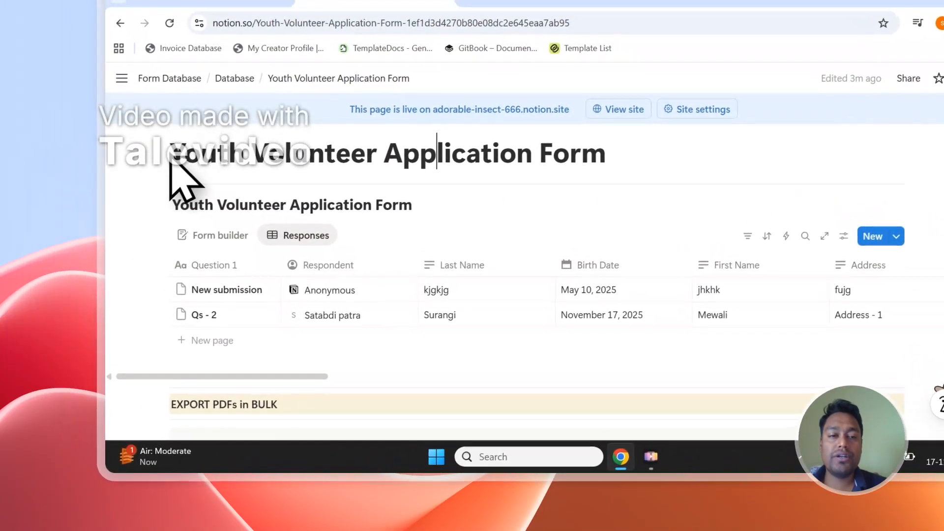
- Highlight the form's page title and response columns in Notion
{"action": "left_click_drag", "start_coordinate": [52, 23], "coordinate": [282, 24]}
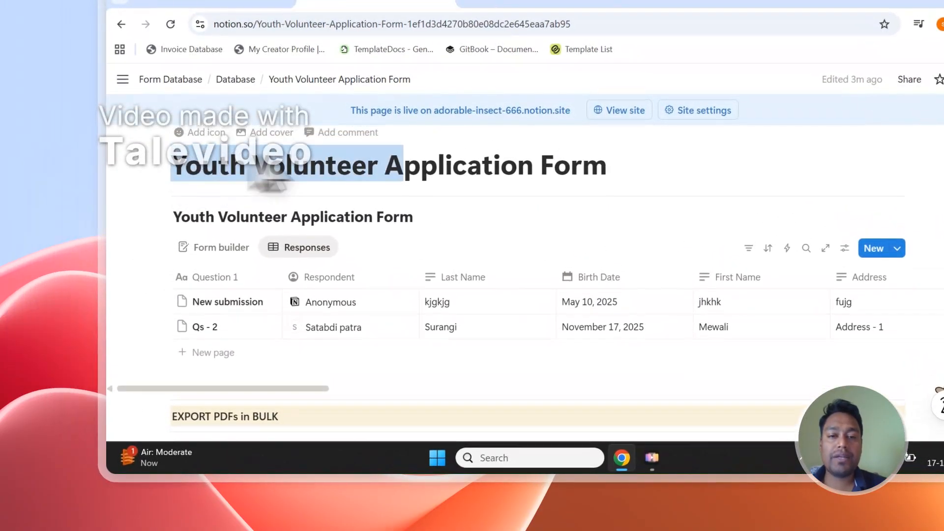
{"action": "left_click_drag", "start_coordinate": [269, 183], "coordinate": [610, 178]}
{"action": "left_click_drag", "start_coordinate": [328, 402], "coordinate": [432, 402]}
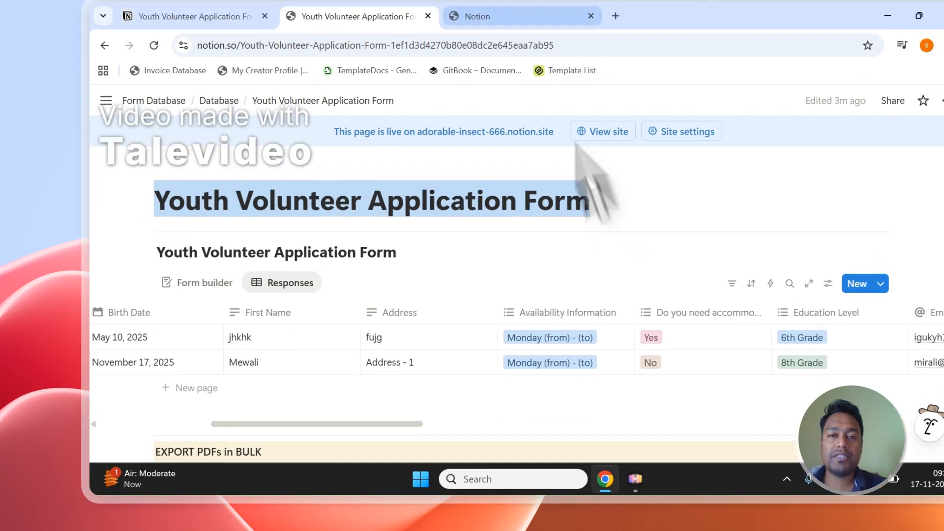
- Return to the consent page and allow PDFOutput access to the selected pages
{"action": "left_click", "coordinate": [494, 2]}
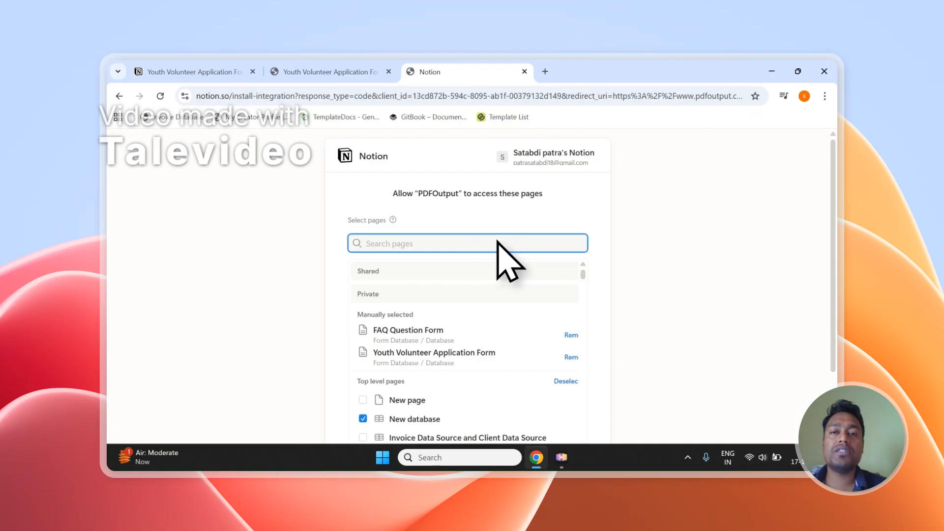
{"action": "left_click", "coordinate": [339, 73]}
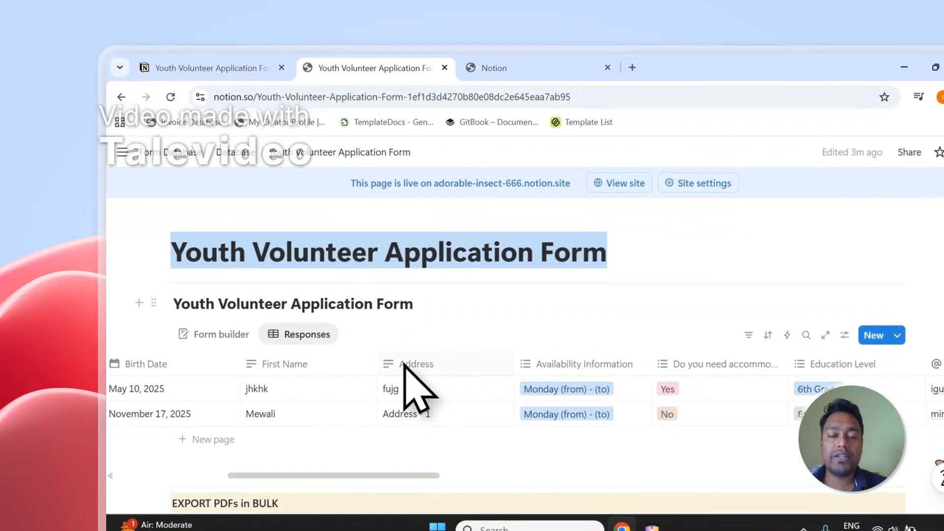
{"action": "left_click", "coordinate": [487, 78]}
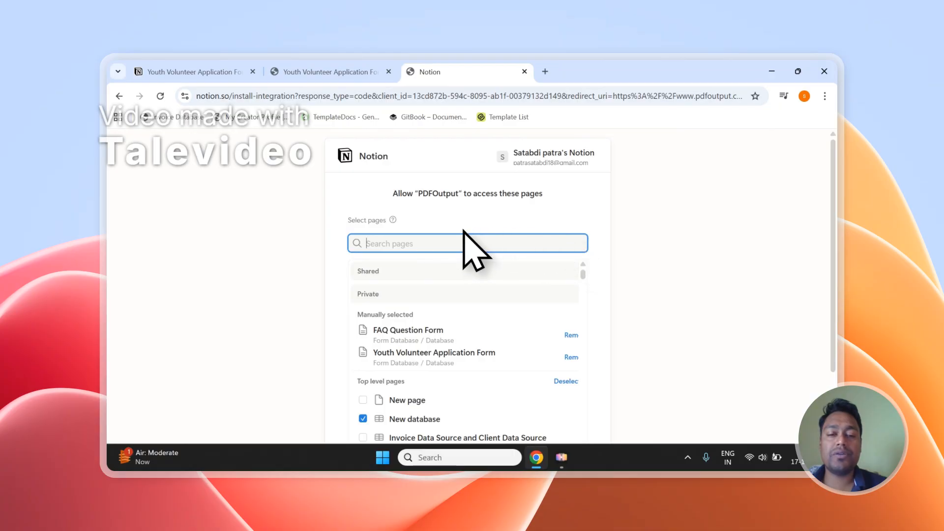
{"action": "scroll", "coordinate": [555, 229], "scroll_direction": "down", "scroll_amount": 2}
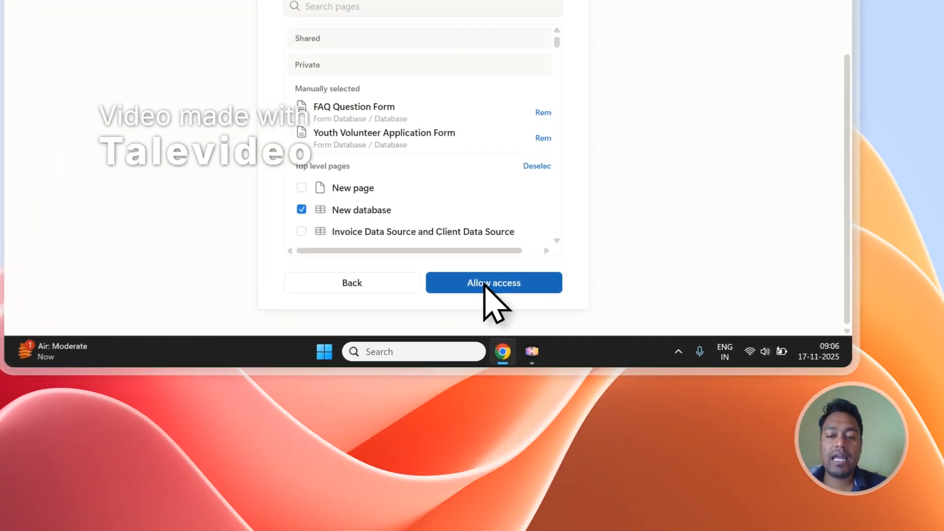
{"action": "left_click", "coordinate": [536, 399]}
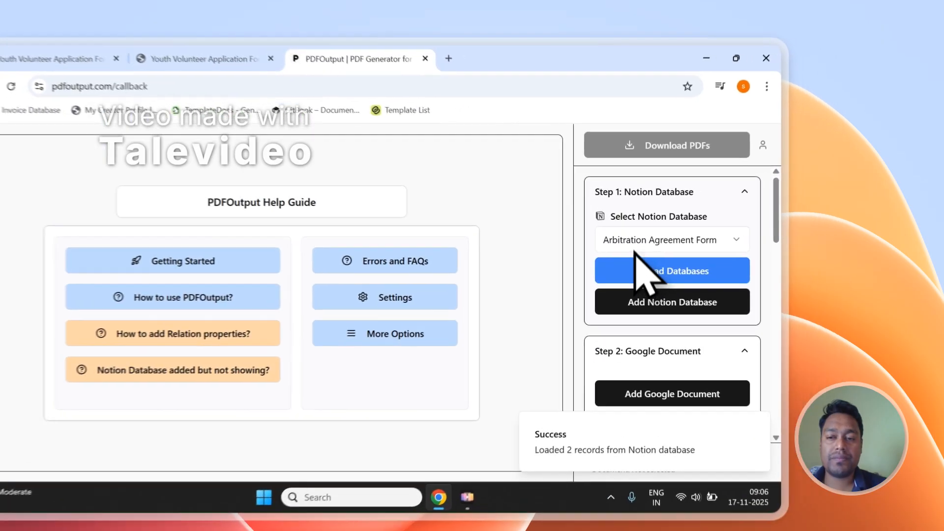
- Reload the Notion databases and select Youth Volunteer Application Form
{"action": "left_click", "coordinate": [728, 232]}
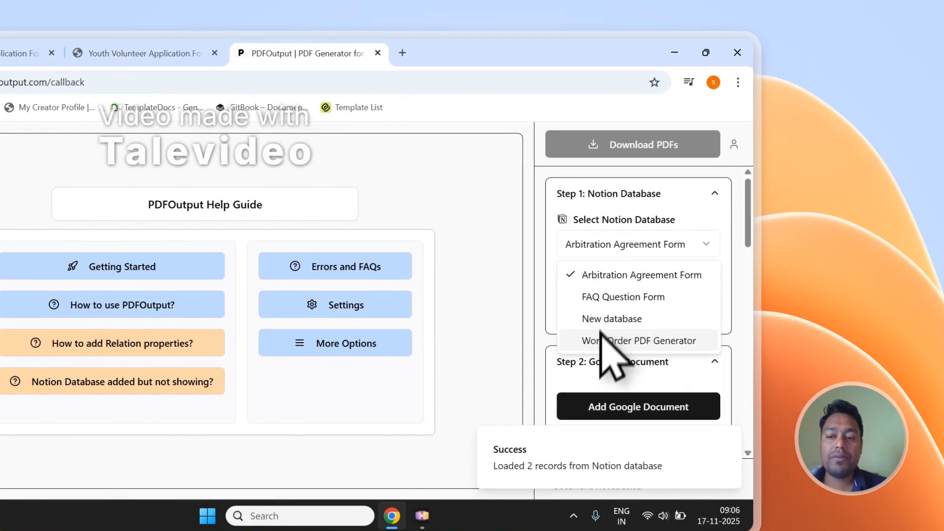
{"action": "left_click", "coordinate": [563, 245]}
{"action": "left_click", "coordinate": [599, 274]}
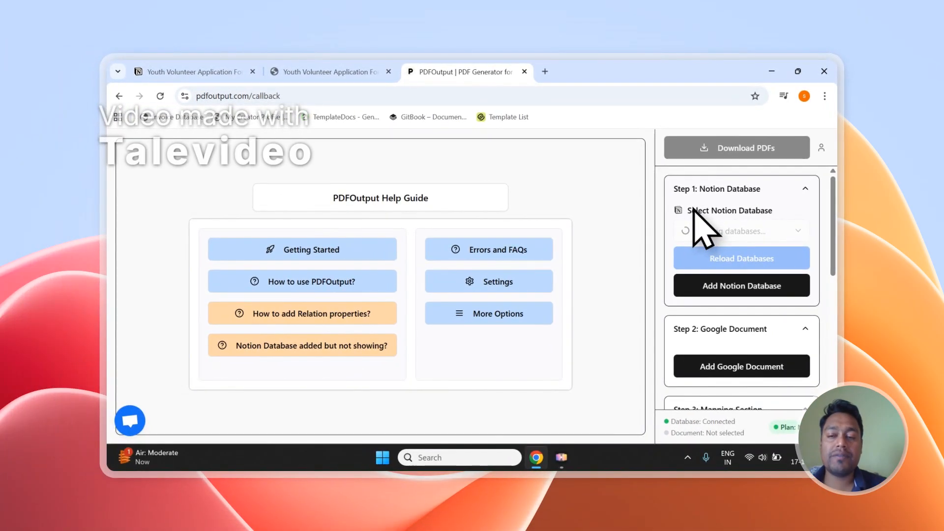
{"action": "left_click", "coordinate": [704, 231]}
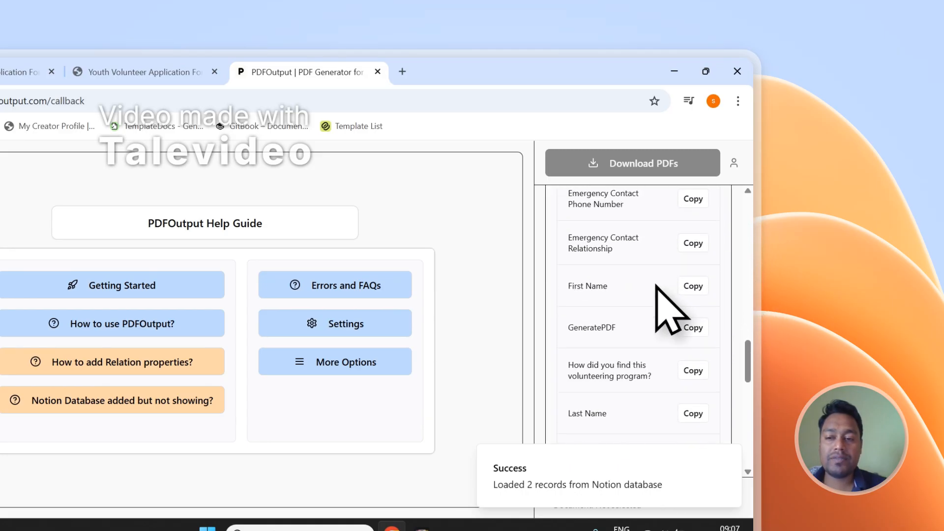
- Compare the loaded property list with the Notion form, then choose Add Google Document
{"action": "left_click", "coordinate": [142, 72]}
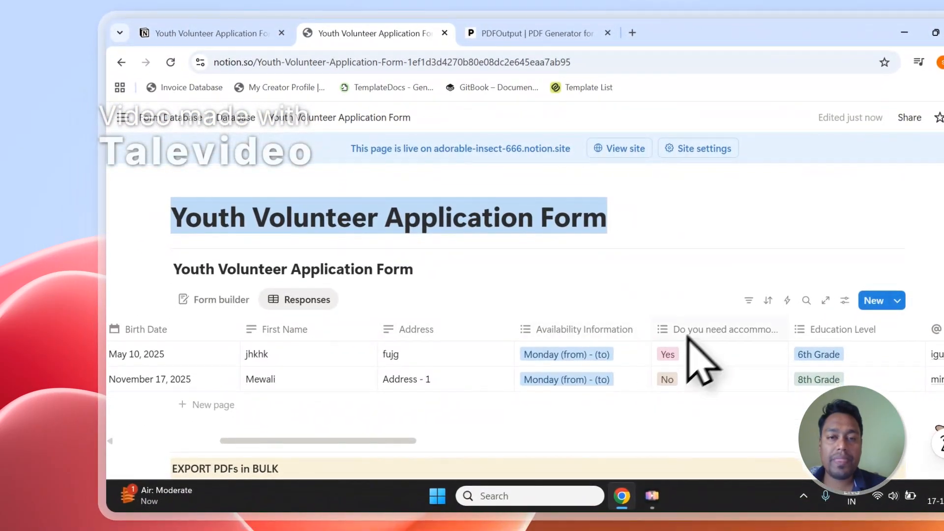
{"action": "left_click", "coordinate": [536, 37]}
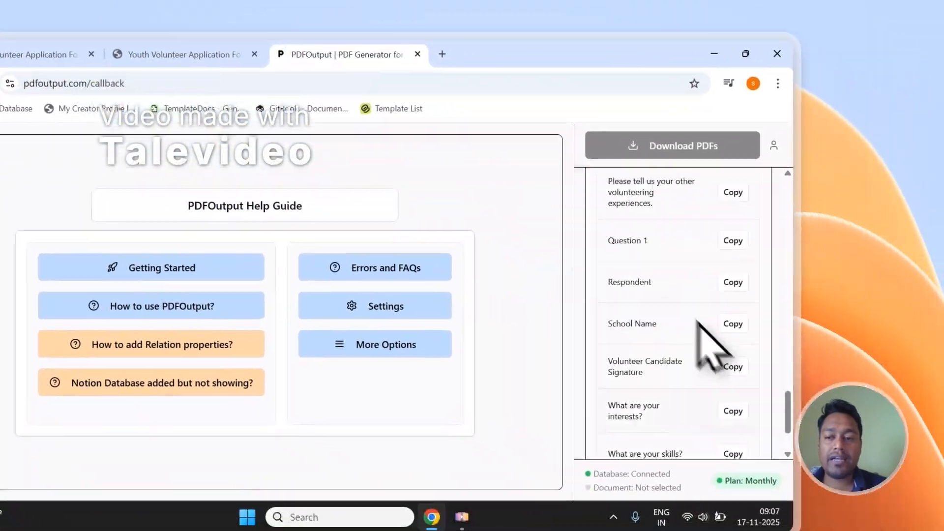
{"action": "scroll", "coordinate": [699, 322], "scroll_direction": "up", "scroll_amount": 15}
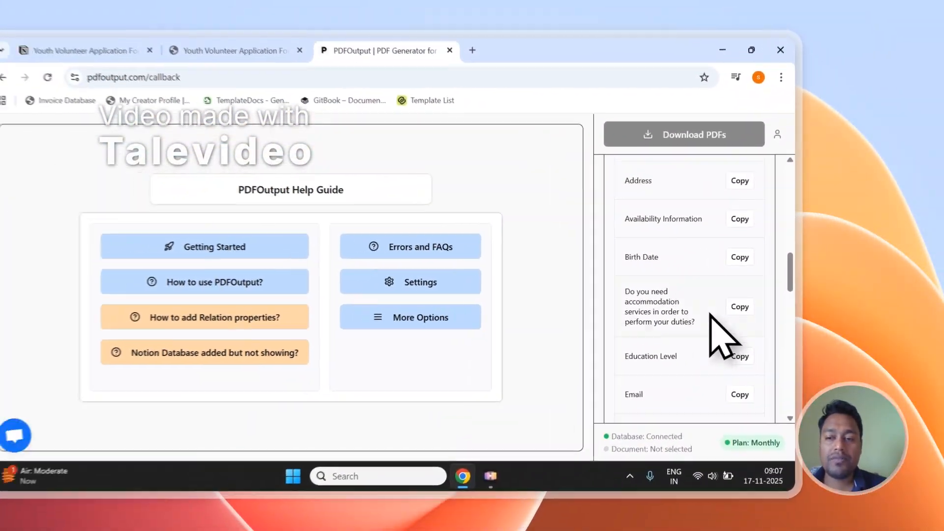
{"action": "scroll", "coordinate": [710, 314], "scroll_direction": "up", "scroll_amount": 3}
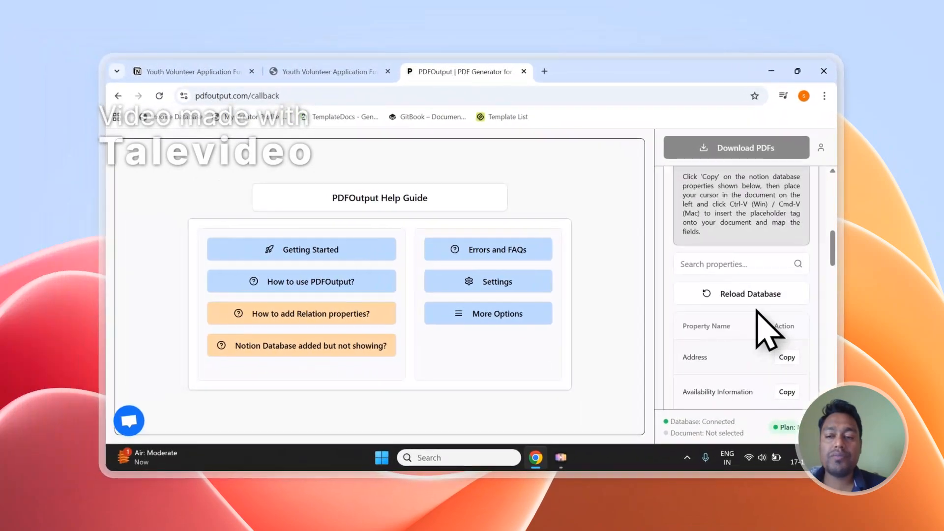
{"action": "scroll", "coordinate": [704, 338], "scroll_direction": "down", "scroll_amount": 2}
{"action": "scroll", "coordinate": [839, 312], "scroll_direction": "up", "scroll_amount": 8}
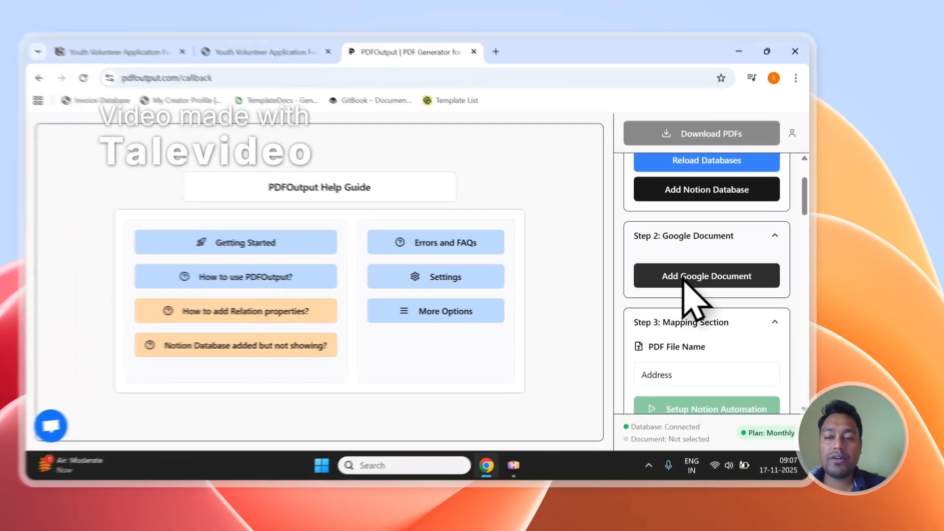
{"action": "left_click", "coordinate": [722, 288]}
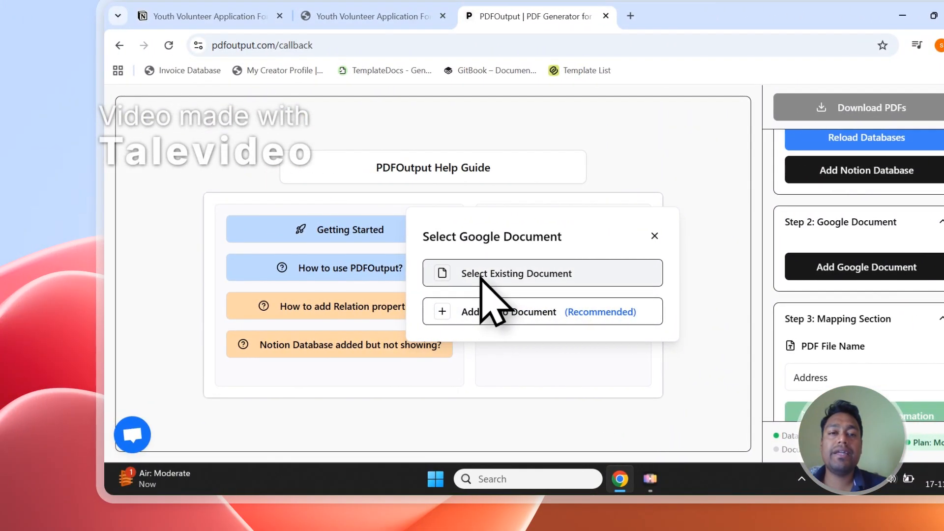
- Glance at the Notion form, then browse all existing Google Documents in the file picker
{"action": "left_click", "coordinate": [414, 16]}
{"action": "left_click", "coordinate": [487, 14]}
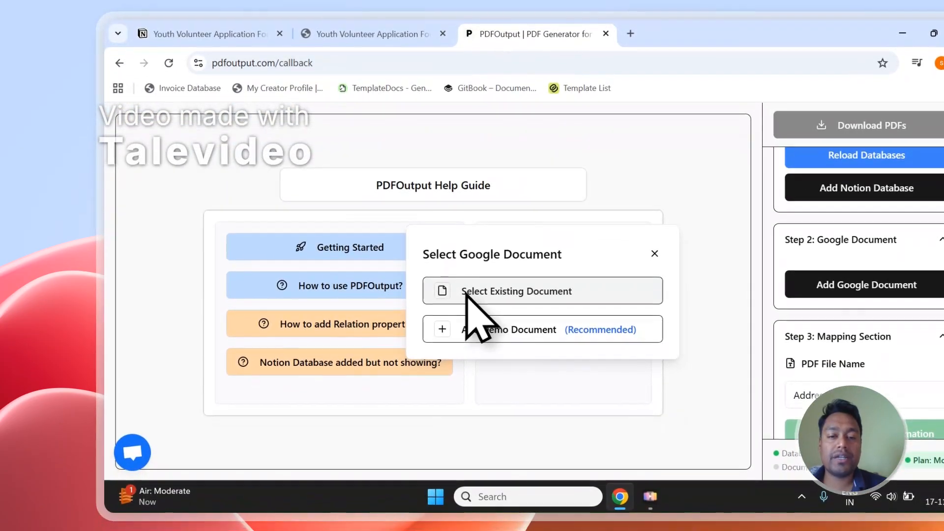
{"action": "left_click", "coordinate": [468, 379]}
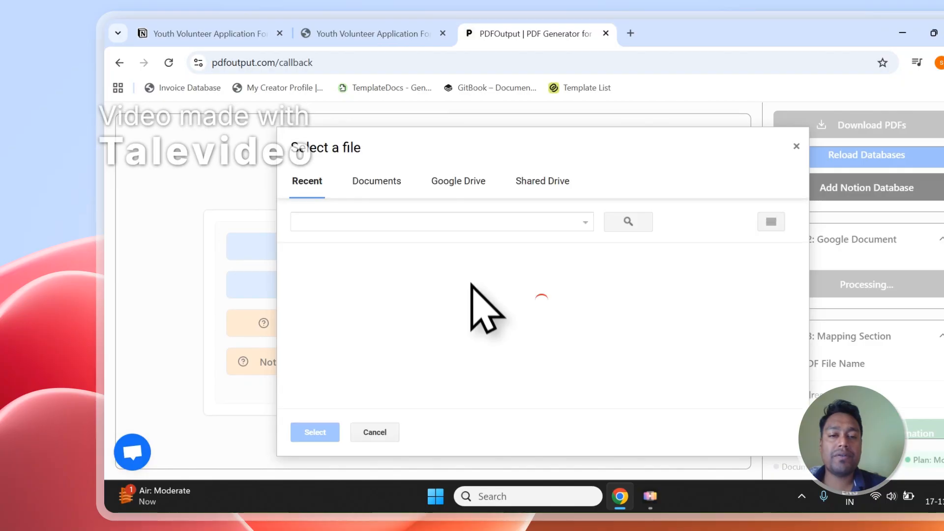
{"action": "left_click", "coordinate": [391, 190]}
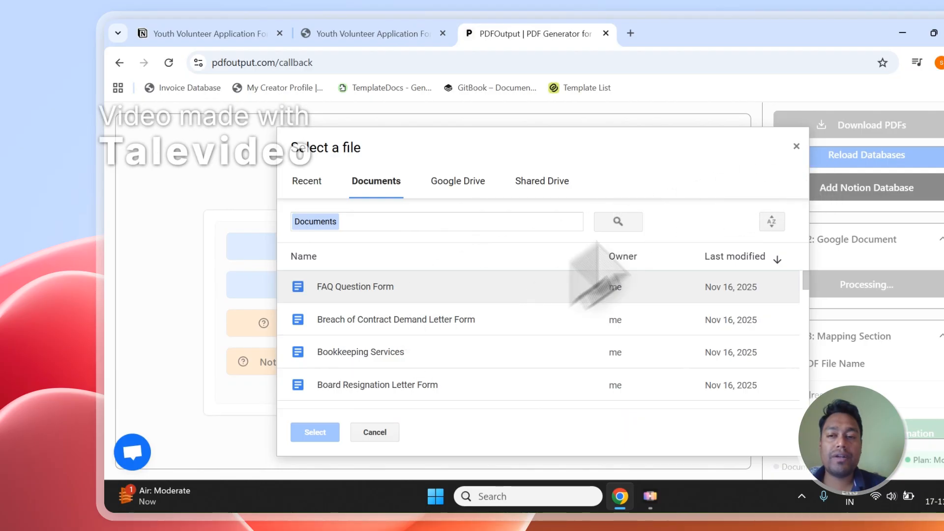
- Close the picker and add the recommended PDFOutput demo document instead
{"action": "left_click", "coordinate": [792, 147]}
{"action": "left_click", "coordinate": [867, 284]}
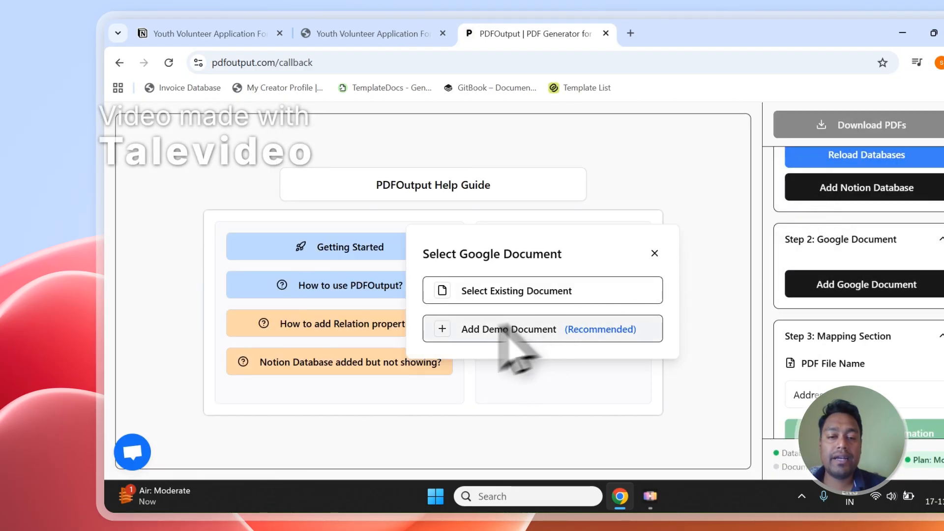
{"action": "left_click", "coordinate": [462, 332]}
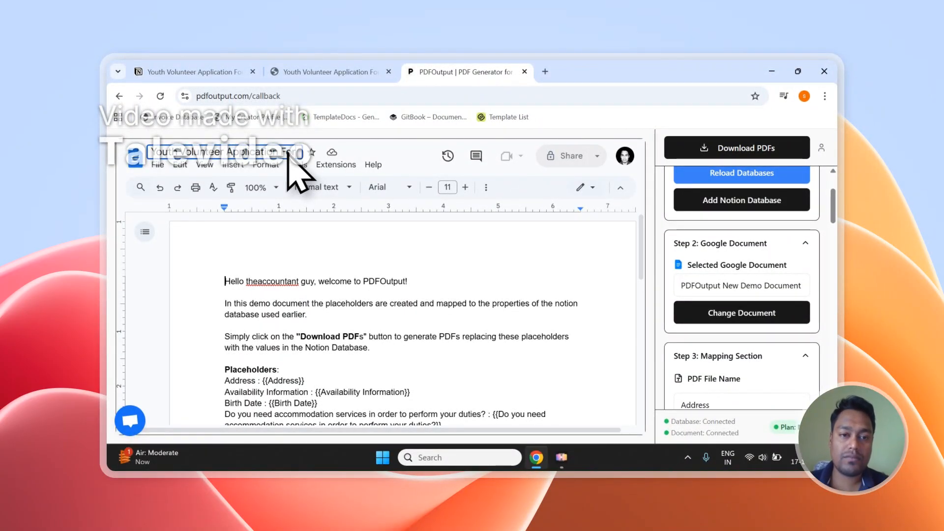
- Delete the welcome paragraphs at the top of the demo document, checking the Notion responses page
{"action": "left_click_drag", "start_coordinate": [231, 282], "coordinate": [371, 347]}
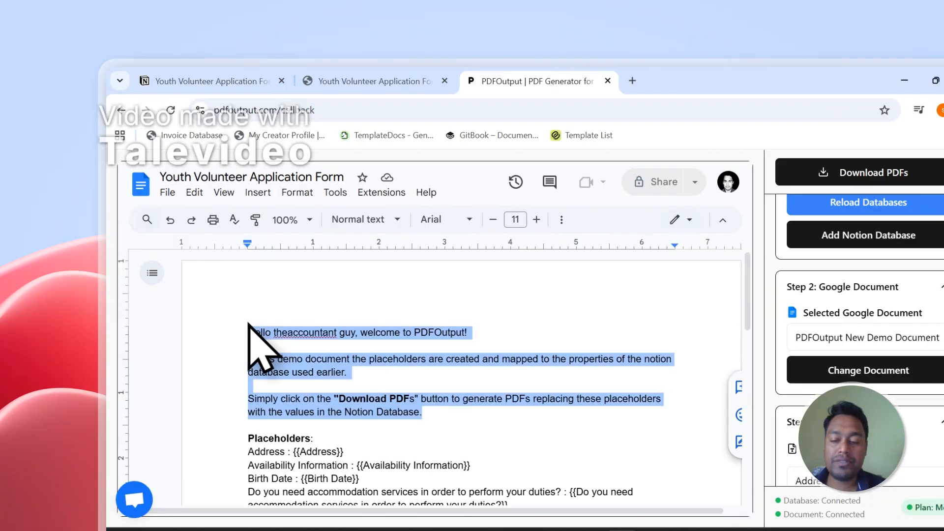
{"action": "key", "text": "BackSpace"}
{"action": "key", "text": "BackSpace"}
{"action": "key", "text": "BackSpace"}
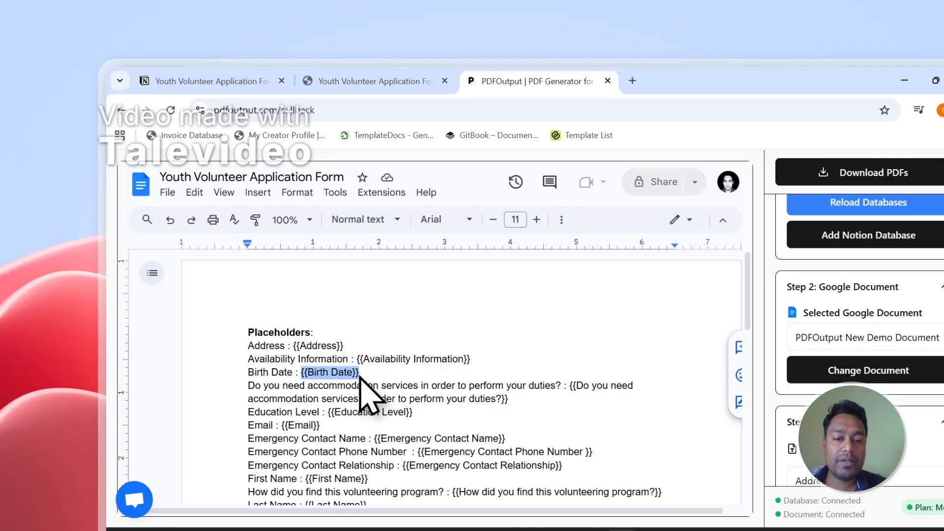
{"action": "left_click", "coordinate": [378, 81]}
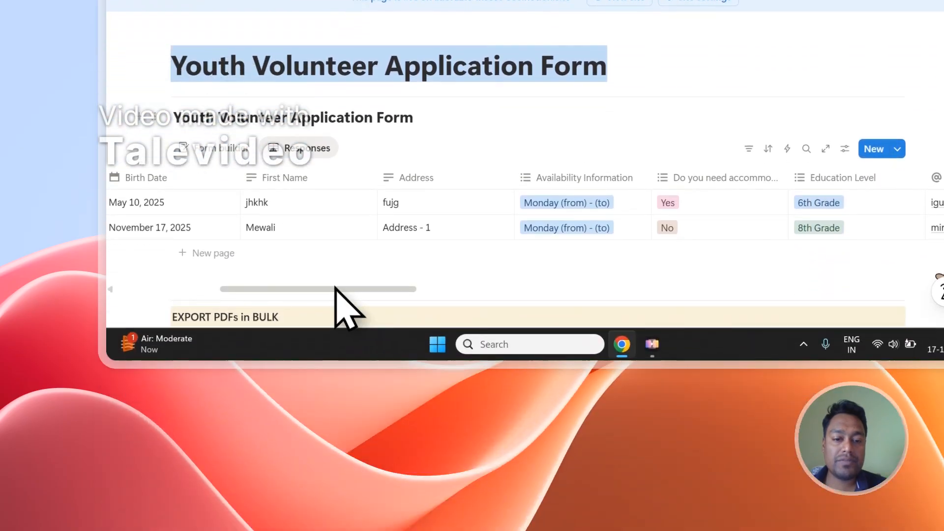
{"action": "left_click_drag", "start_coordinate": [336, 289], "coordinate": [246, 289]}
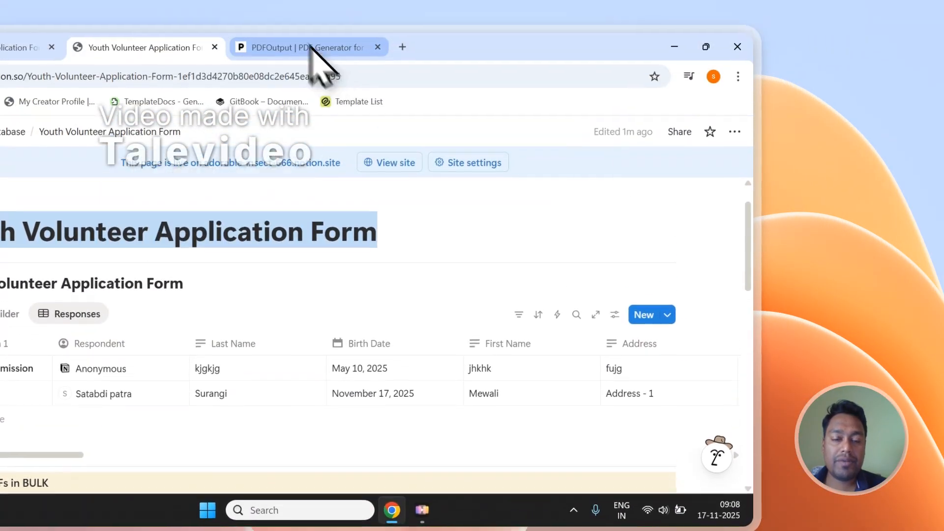
{"action": "left_click", "coordinate": [314, 47]}
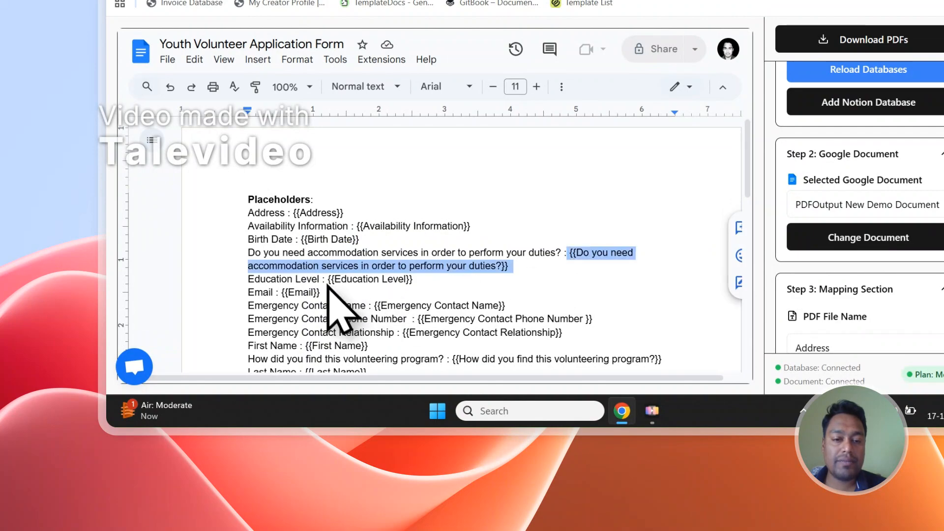
- Compare the {{Education Level}} placeholder and the rest of the list with the Notion form properties
{"action": "left_click_drag", "start_coordinate": [329, 279], "coordinate": [413, 279]}
{"action": "left_click", "coordinate": [384, 16]}
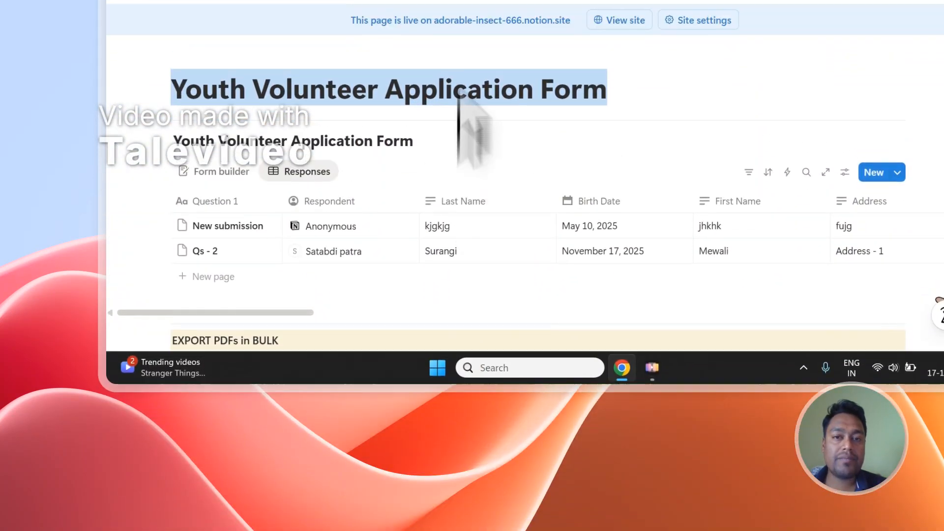
{"action": "left_click", "coordinate": [480, 99]}
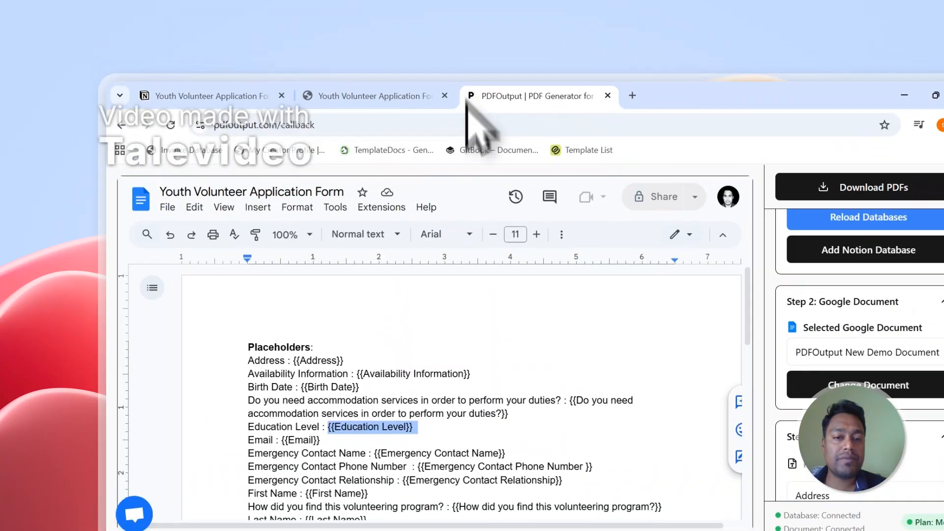
{"action": "scroll", "coordinate": [452, 389], "scroll_direction": "down", "scroll_amount": 5}
{"action": "scroll", "coordinate": [449, 390], "scroll_direction": "up", "scroll_amount": 5}
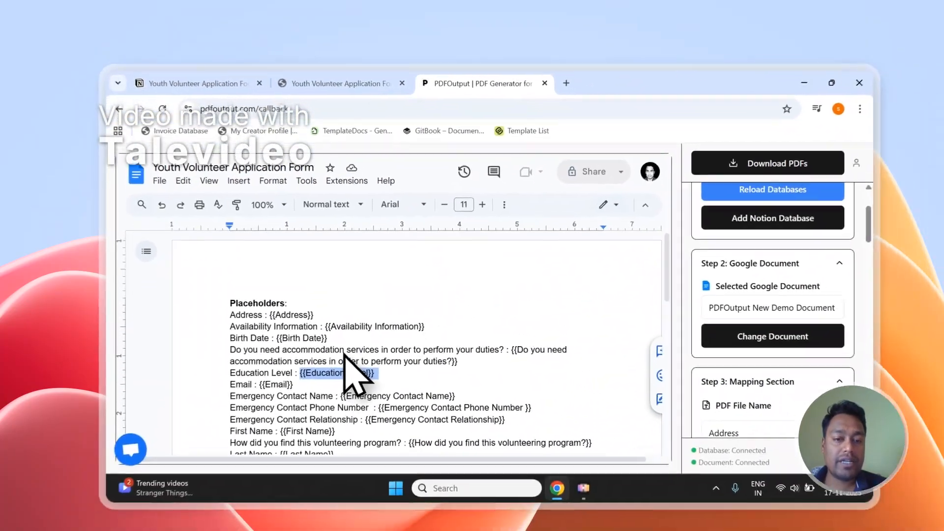
{"action": "scroll", "coordinate": [449, 348], "scroll_direction": "down", "scroll_amount": 3}
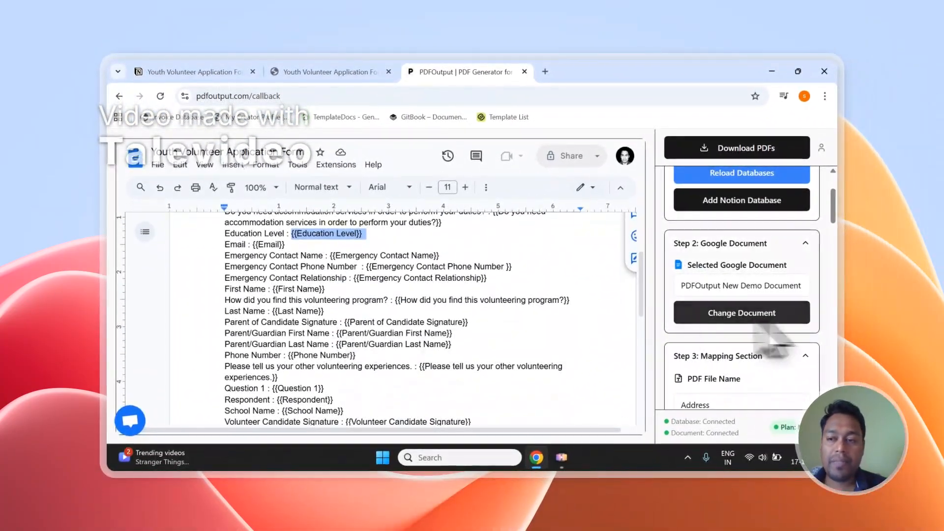
{"action": "scroll", "coordinate": [812, 260], "scroll_direction": "down", "scroll_amount": 1}
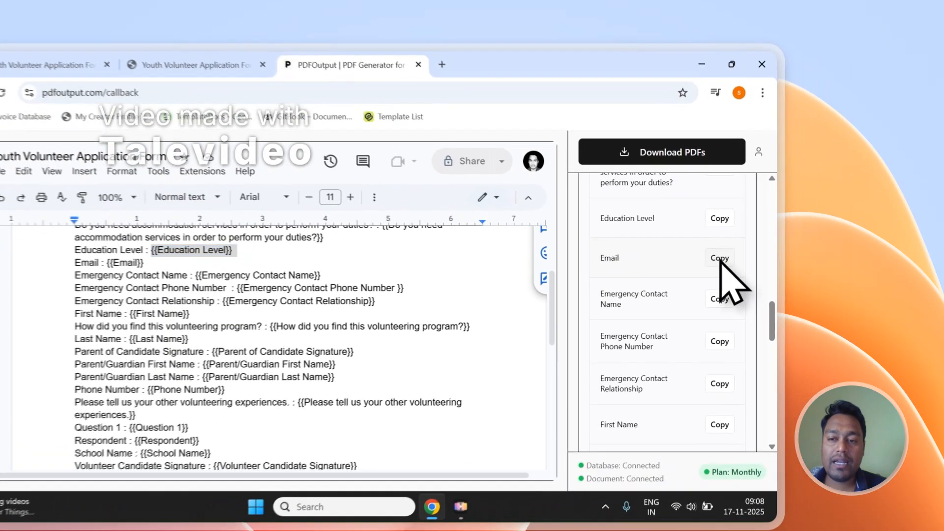
- Paste a trial {{Email}} placeholder after the document's last line, then select it for removal
{"action": "left_click", "coordinate": [788, 240]}
{"action": "scroll", "coordinate": [389, 330], "scroll_direction": "down", "scroll_amount": 5}
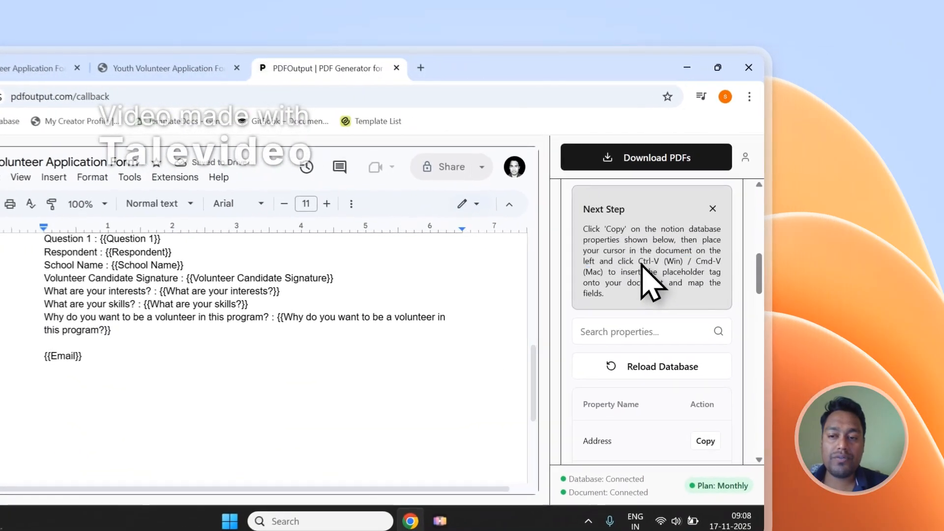
{"action": "left_click_drag", "start_coordinate": [730, 236], "coordinate": [697, 246]}
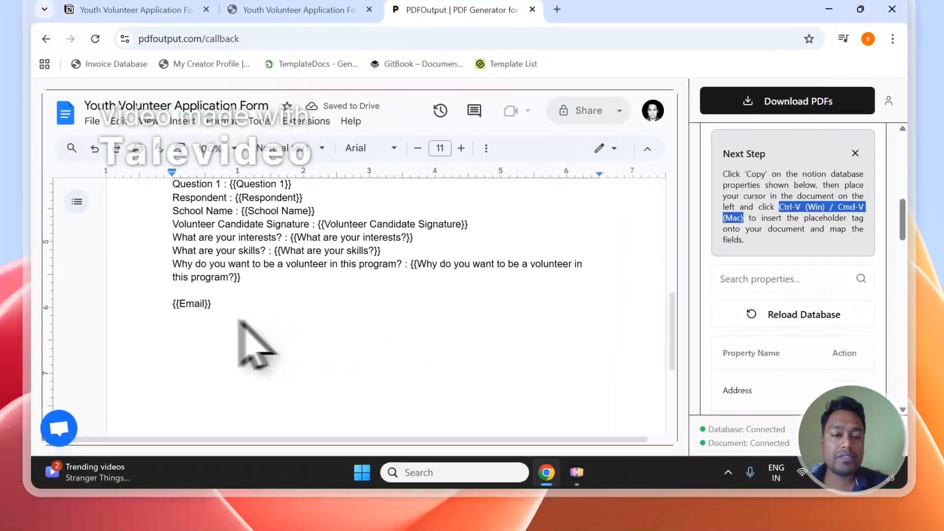
{"action": "left_click", "coordinate": [67, 365]}
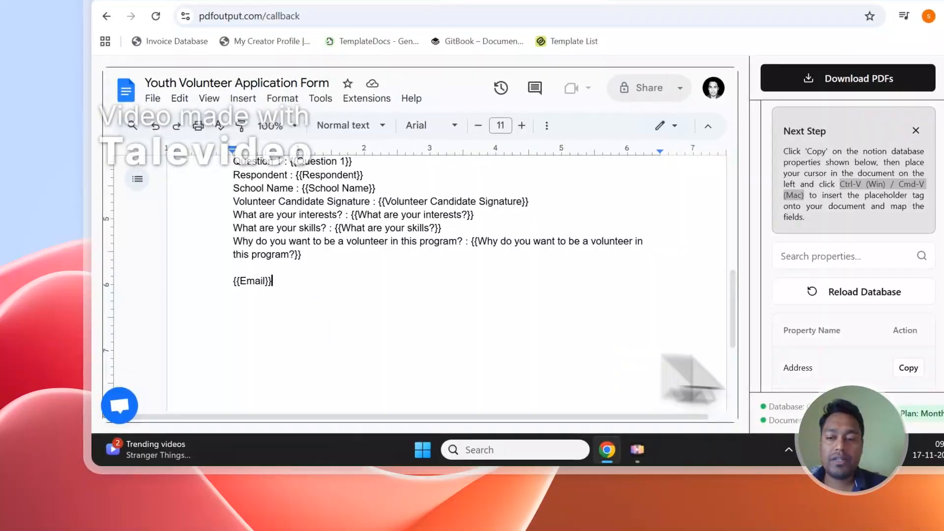
{"action": "scroll", "coordinate": [836, 344], "scroll_direction": "down", "scroll_amount": 10}
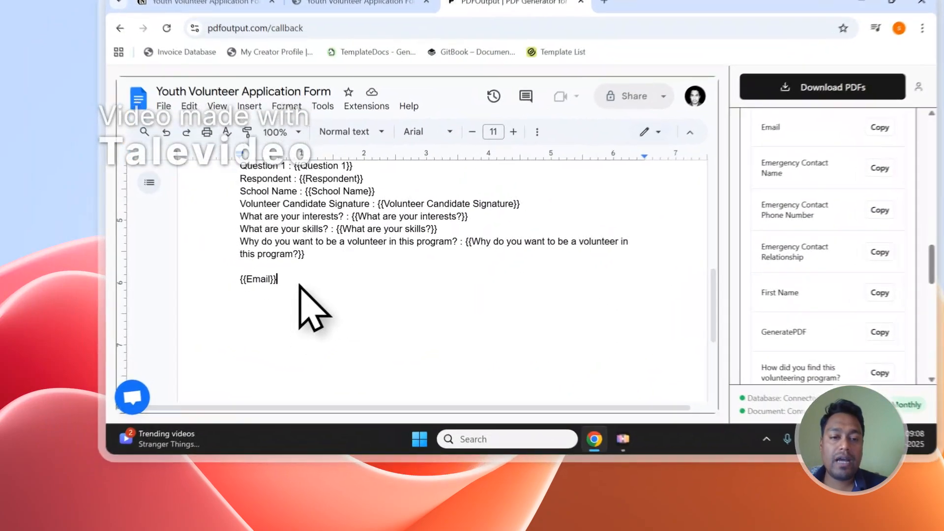
{"action": "left_click_drag", "start_coordinate": [258, 317], "coordinate": [225, 309]}
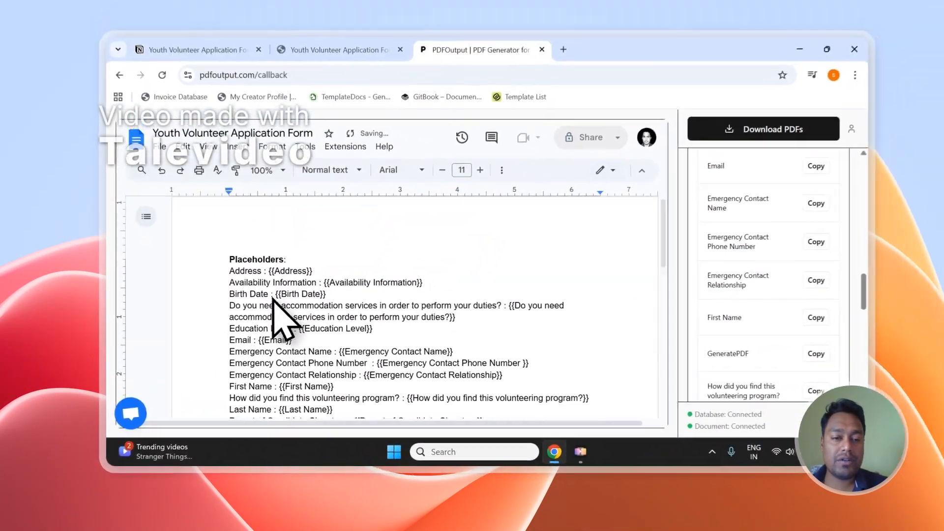
- Look over the PDF File Name setting, then return to the Notion form page
{"action": "scroll", "coordinate": [304, 276], "scroll_direction": "down", "scroll_amount": 2}
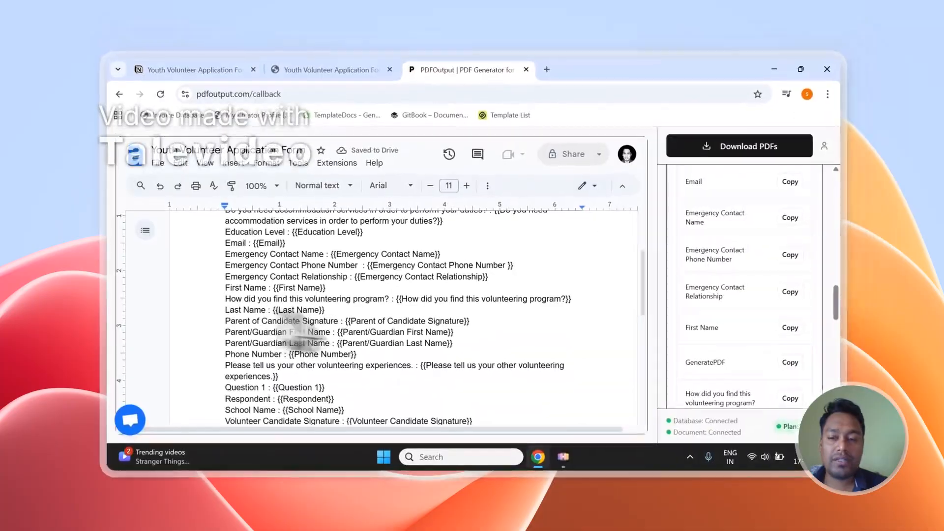
{"action": "scroll", "coordinate": [770, 369], "scroll_direction": "up", "scroll_amount": 3}
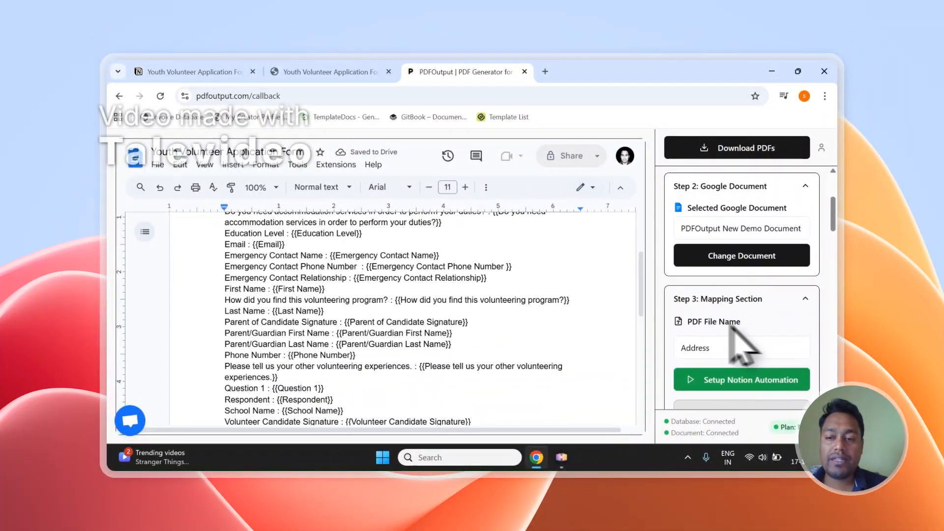
{"action": "left_click_drag", "start_coordinate": [688, 323], "coordinate": [748, 324]}
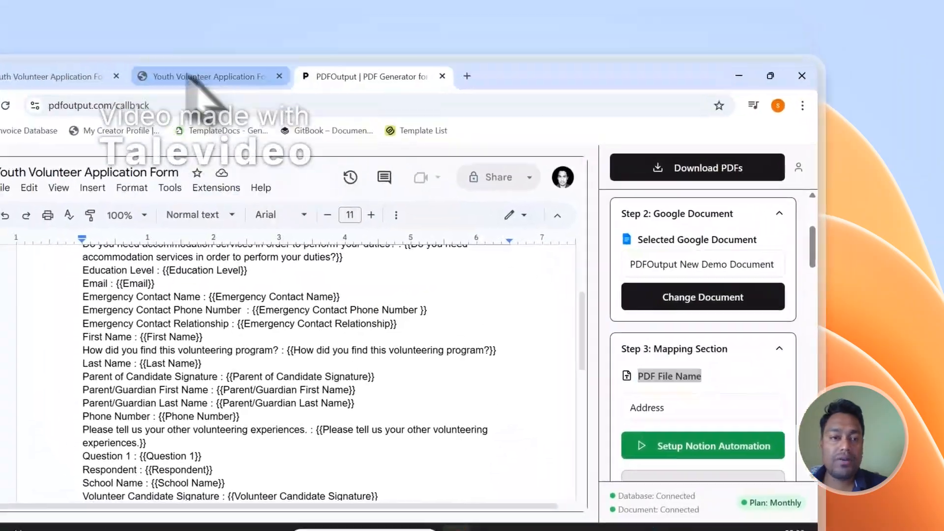
{"action": "left_click", "coordinate": [310, 72]}
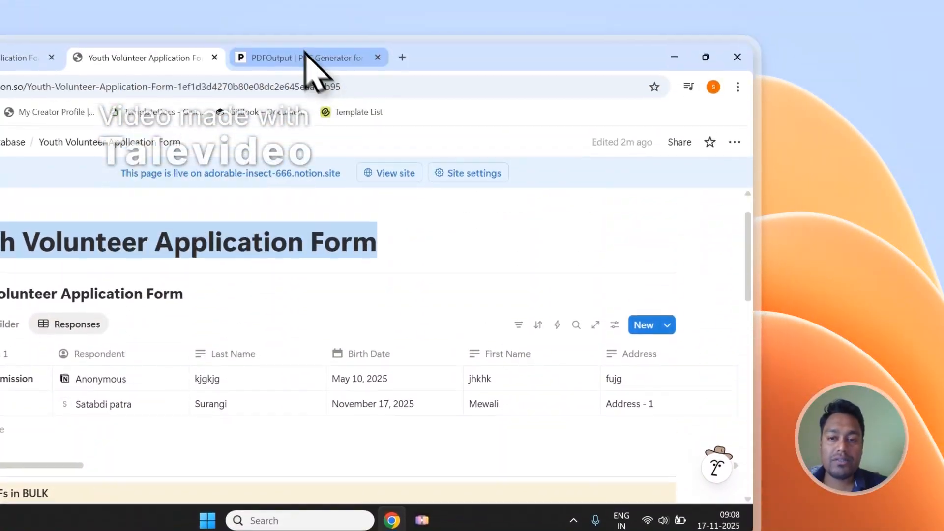
- Set the PDF File Name in PDFOutput's Mapping Section to First Name
{"action": "left_click", "coordinate": [307, 55]}
{"action": "left_click", "coordinate": [582, 189]}
{"action": "scroll", "coordinate": [590, 275], "scroll_direction": "down", "scroll_amount": 4}
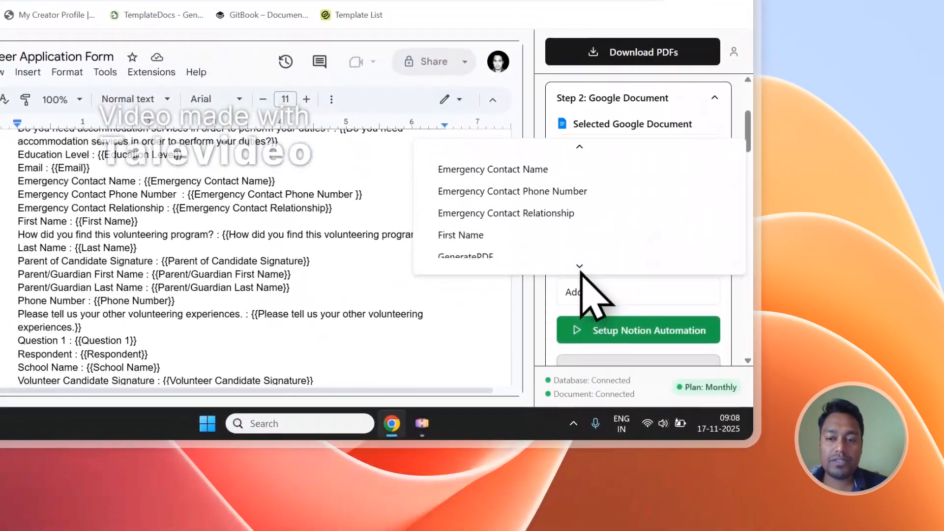
{"action": "left_click", "coordinate": [512, 207]}
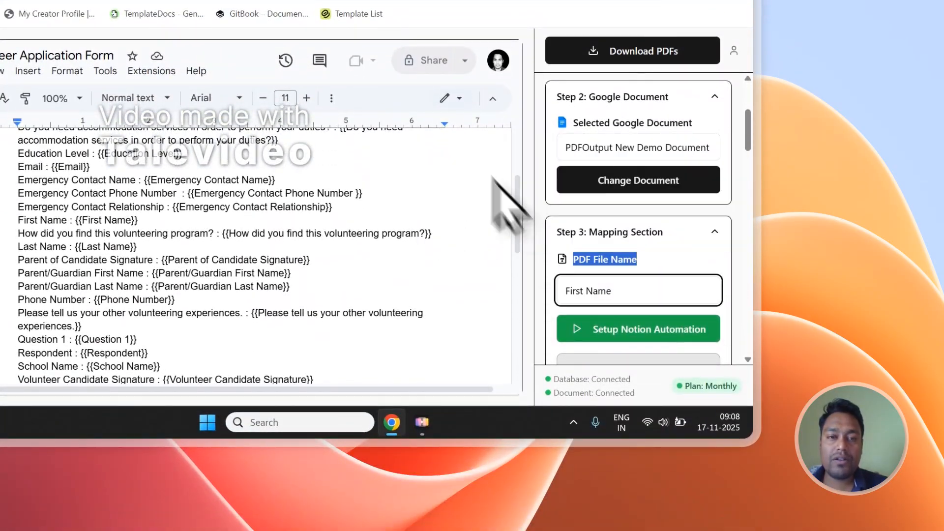
- Check that both Notion responses' GeneratePDF status is Ready to Generate, leaving them unchanged
{"action": "left_click", "coordinate": [201, 89]}
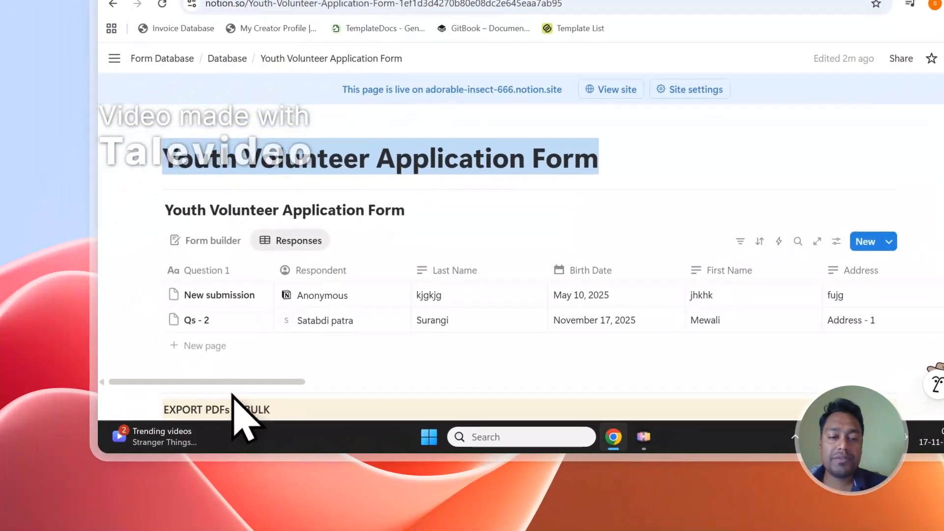
{"action": "left_click_drag", "start_coordinate": [234, 382], "coordinate": [886, 383]}
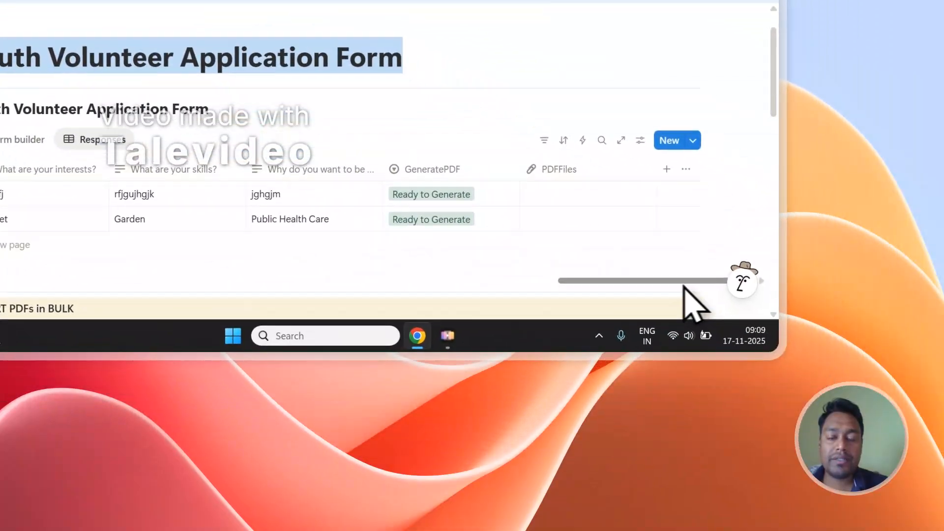
{"action": "left_click", "coordinate": [449, 176]}
{"action": "left_click", "coordinate": [444, 93]}
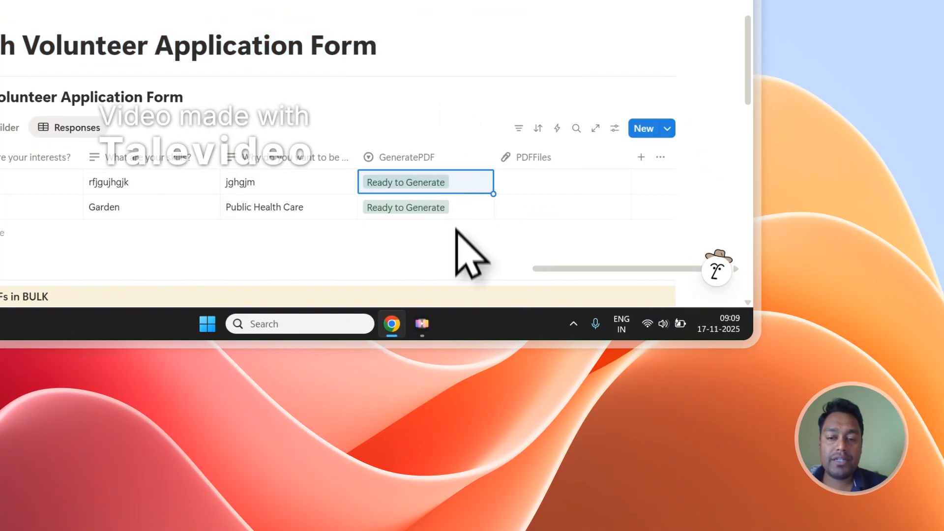
{"action": "left_click", "coordinate": [447, 209]}
{"action": "left_click", "coordinate": [460, 132]}
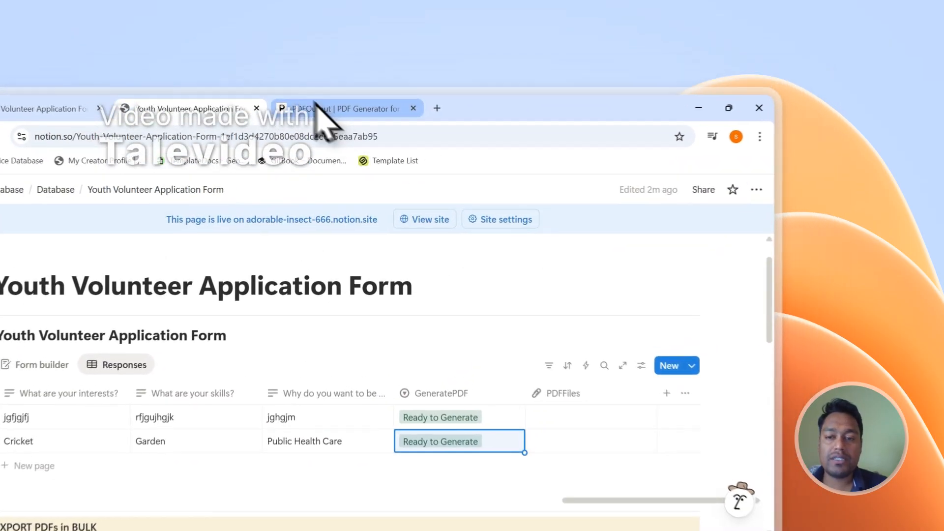
- Generate the filled PDFs, then view the Notion table showing jhkhk.pdf attached and Completed
{"action": "left_click", "coordinate": [447, 71]}
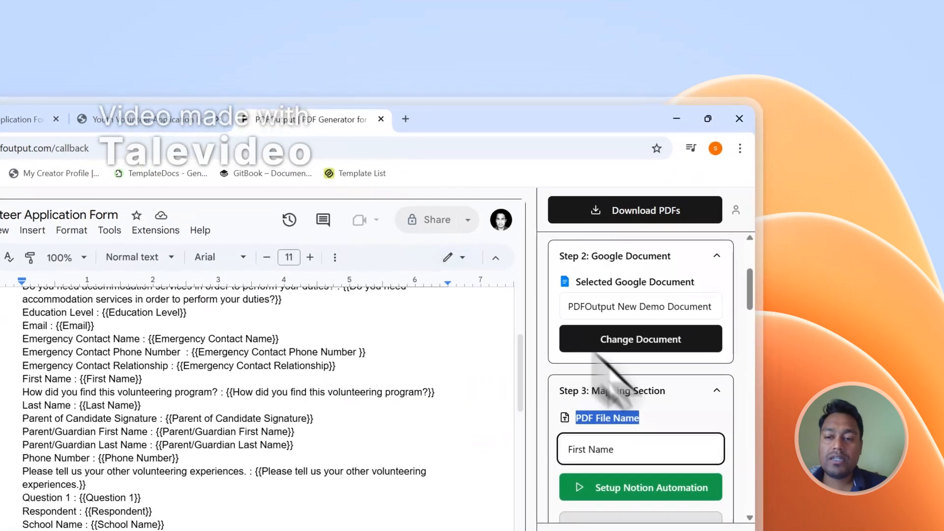
{"action": "scroll", "coordinate": [745, 394], "scroll_direction": "up", "scroll_amount": 4}
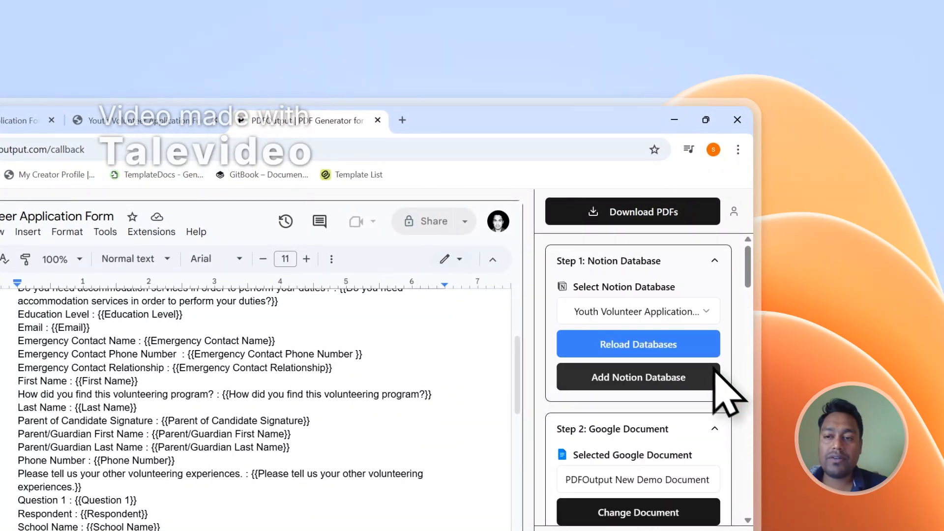
{"action": "left_click", "coordinate": [670, 211]}
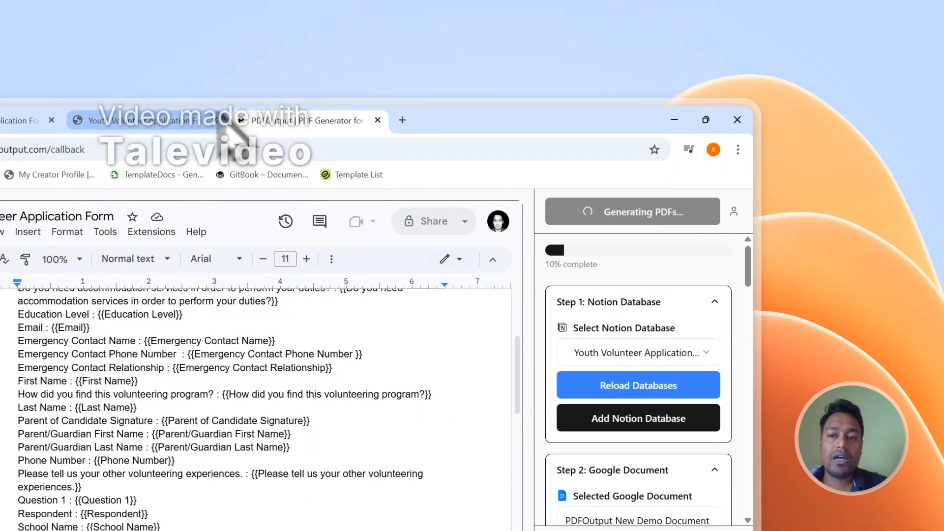
{"action": "left_click", "coordinate": [189, 113]}
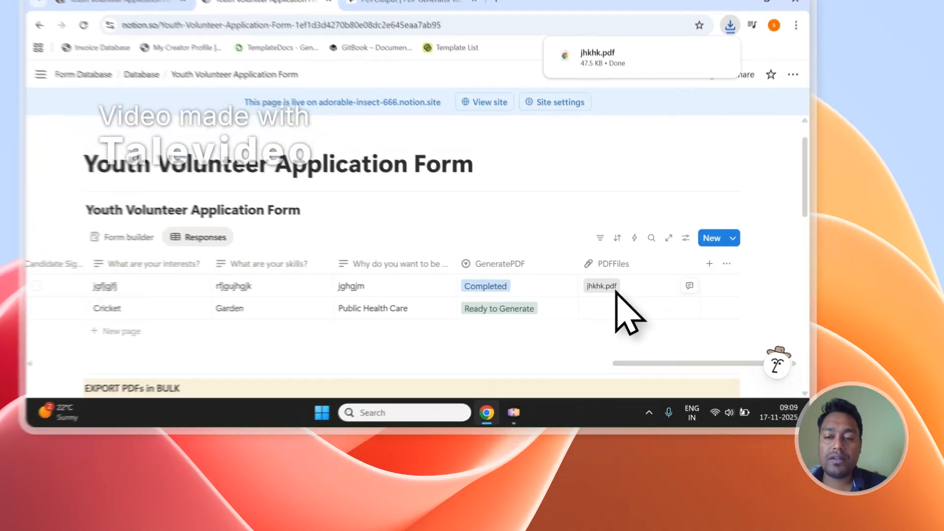
- Open the attached jhkhk.pdf and review its filled-in answers
{"action": "left_click", "coordinate": [657, 343]}
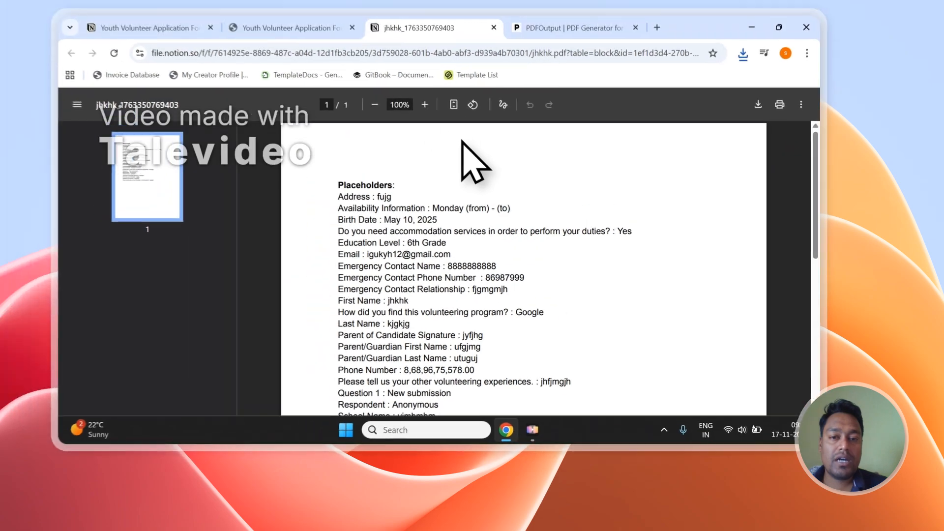
{"action": "scroll", "coordinate": [489, 243], "scroll_direction": "down", "scroll_amount": 4}
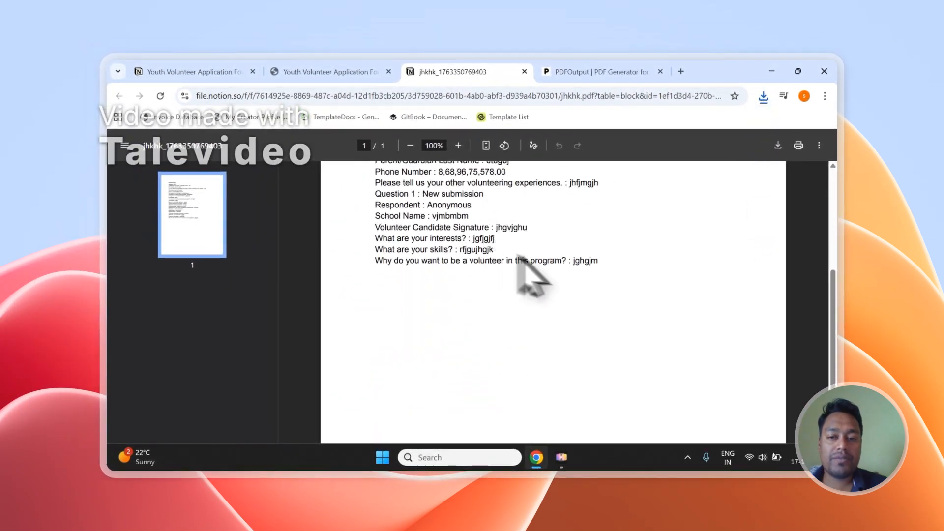
{"action": "scroll", "coordinate": [565, 274], "scroll_direction": "up", "scroll_amount": 4}
{"action": "scroll", "coordinate": [564, 266], "scroll_direction": "up", "scroll_amount": 1}
{"action": "scroll", "coordinate": [555, 270], "scroll_direction": "down", "scroll_amount": 1}
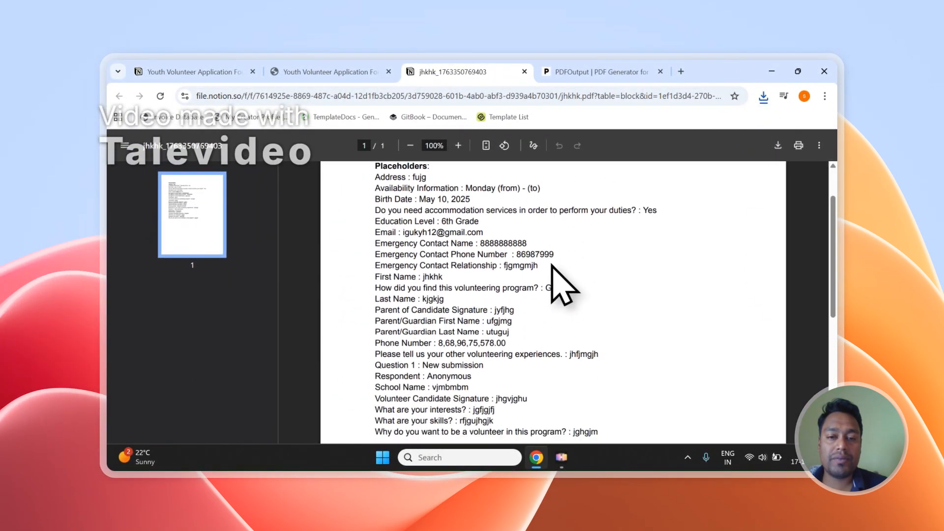
{"action": "scroll", "coordinate": [568, 273], "scroll_direction": "up", "scroll_amount": 2}
{"action": "left_click_drag", "start_coordinate": [375, 234], "coordinate": [554, 414]}
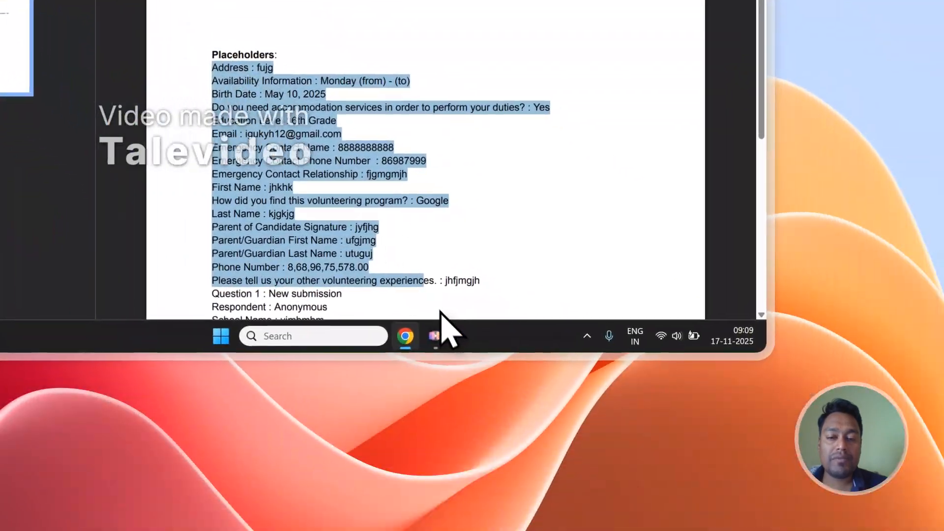
{"action": "left_click_drag", "start_coordinate": [440, 311], "coordinate": [445, 283]}
{"action": "scroll", "coordinate": [470, 240], "scroll_direction": "down", "scroll_amount": 3}
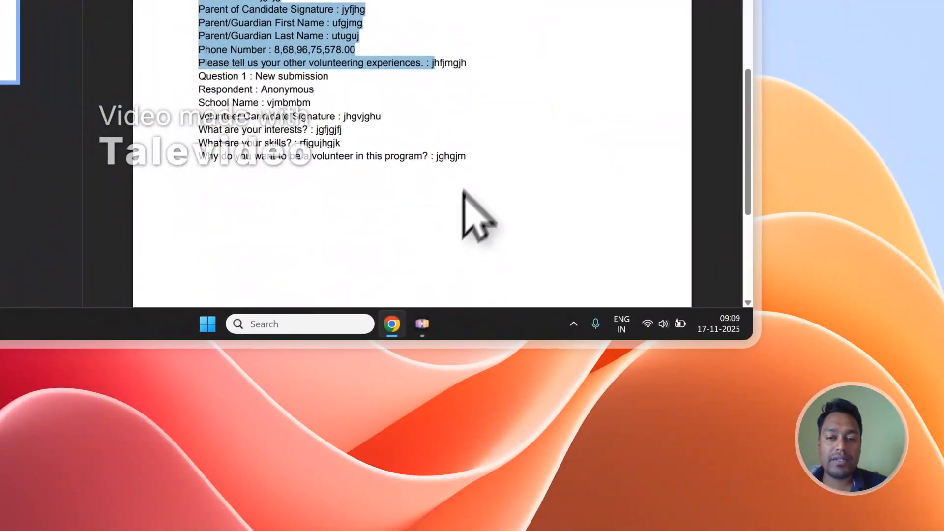
{"action": "left_click", "coordinate": [477, 207]}
{"action": "left_click", "coordinate": [290, 71]}
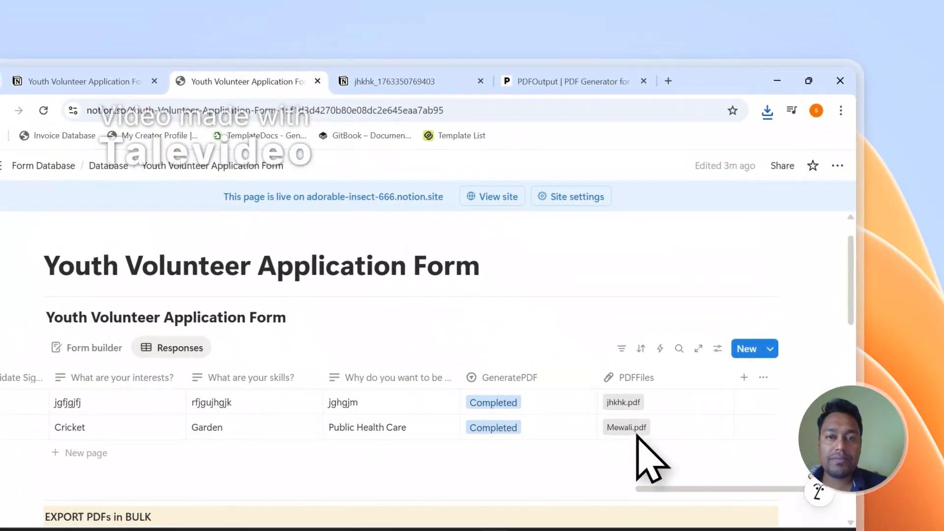
- Open the attached Mewali.pdf and scroll through its answers
{"action": "left_click", "coordinate": [620, 412]}
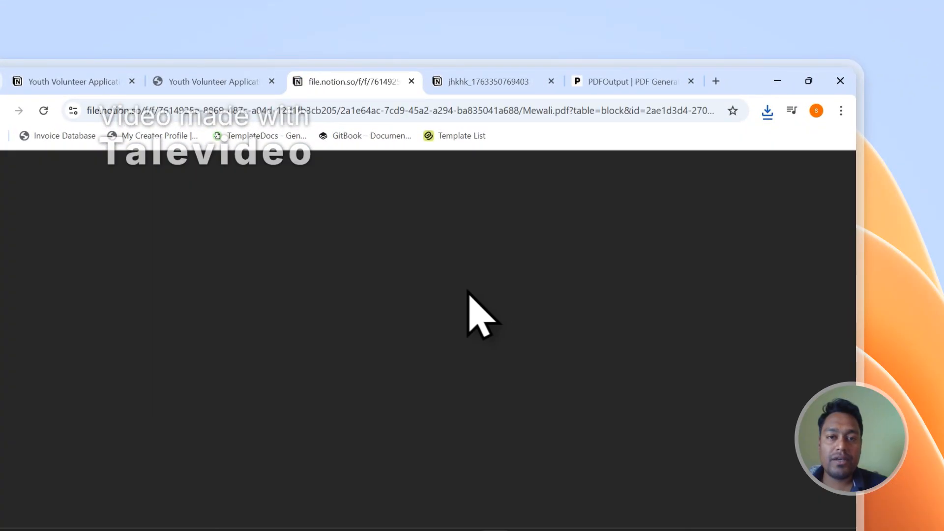
{"action": "scroll", "coordinate": [495, 274], "scroll_direction": "down", "scroll_amount": 3}
{"action": "scroll", "coordinate": [506, 261], "scroll_direction": "up", "scroll_amount": 3}
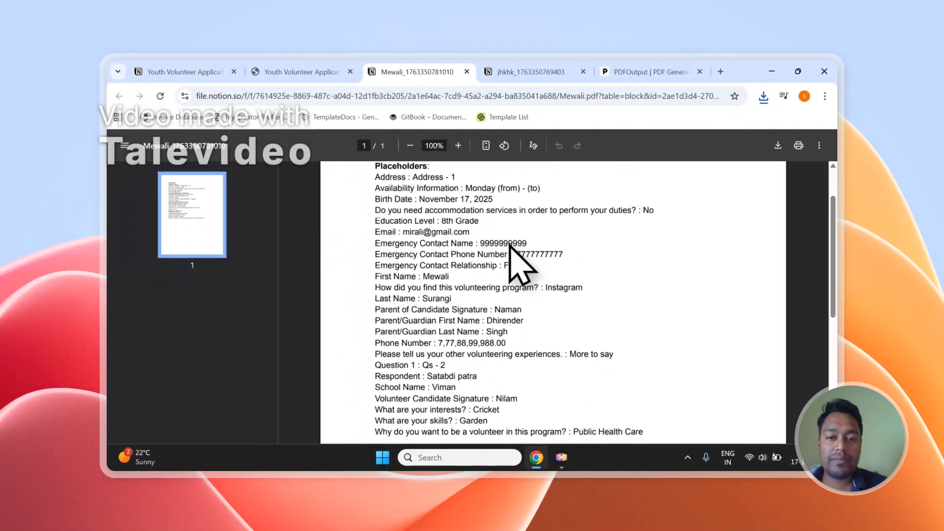
{"action": "scroll", "coordinate": [494, 224], "scroll_direction": "down", "scroll_amount": 3}
{"action": "scroll", "coordinate": [487, 236], "scroll_direction": "up", "scroll_amount": 3}
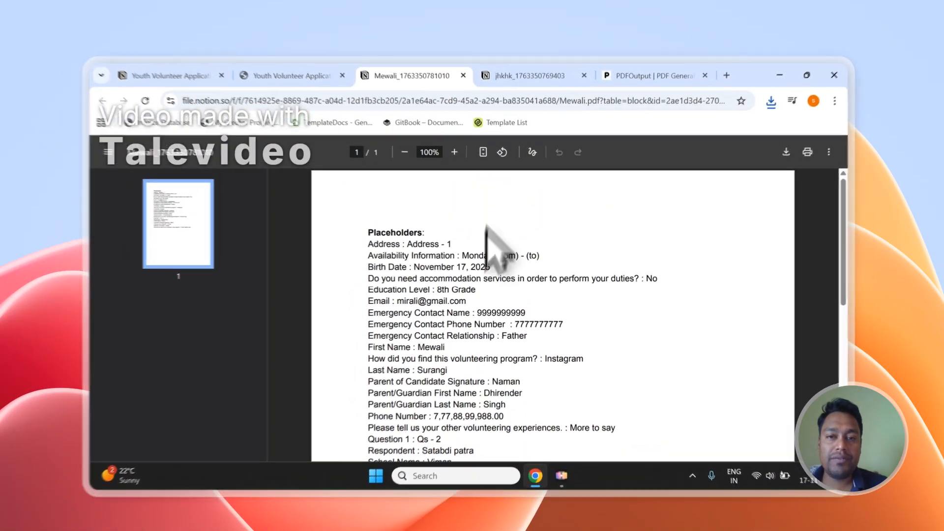
- Compare the Mewali and jhkhk PDFs, then close jhkhk and dismiss the generation notice
{"action": "left_click", "coordinate": [514, 72]}
{"action": "scroll", "coordinate": [514, 202], "scroll_direction": "up", "scroll_amount": 5}
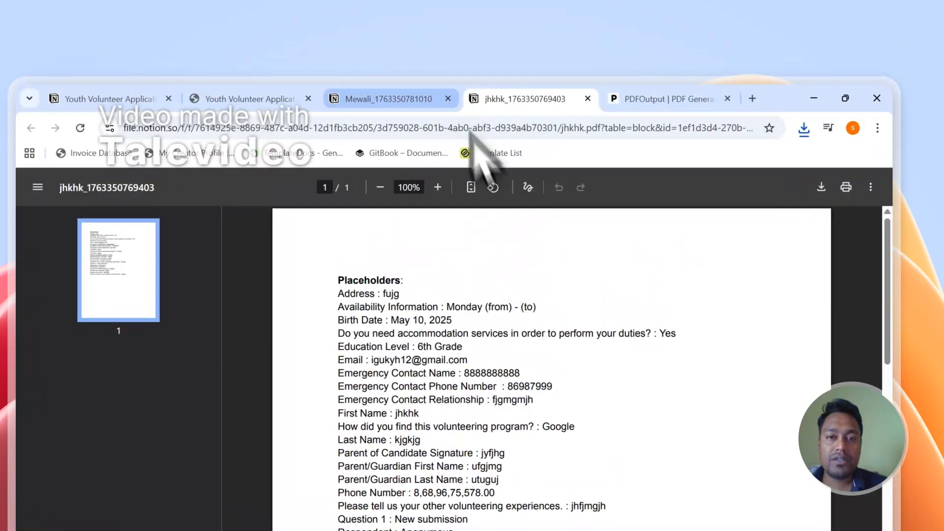
{"action": "left_click", "coordinate": [432, 101]}
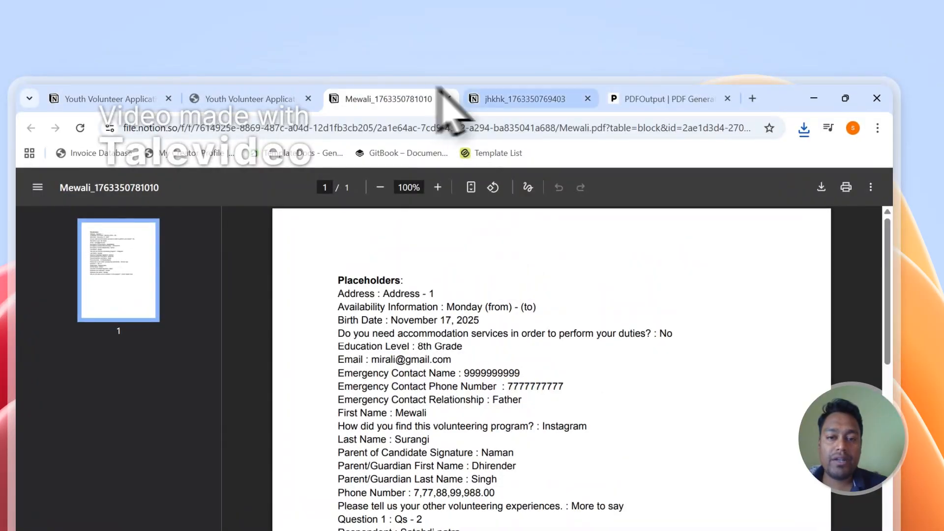
{"action": "left_click", "coordinate": [489, 101]}
{"action": "left_click", "coordinate": [432, 101]}
{"action": "left_click", "coordinate": [489, 93]}
{"action": "left_click", "coordinate": [432, 98]}
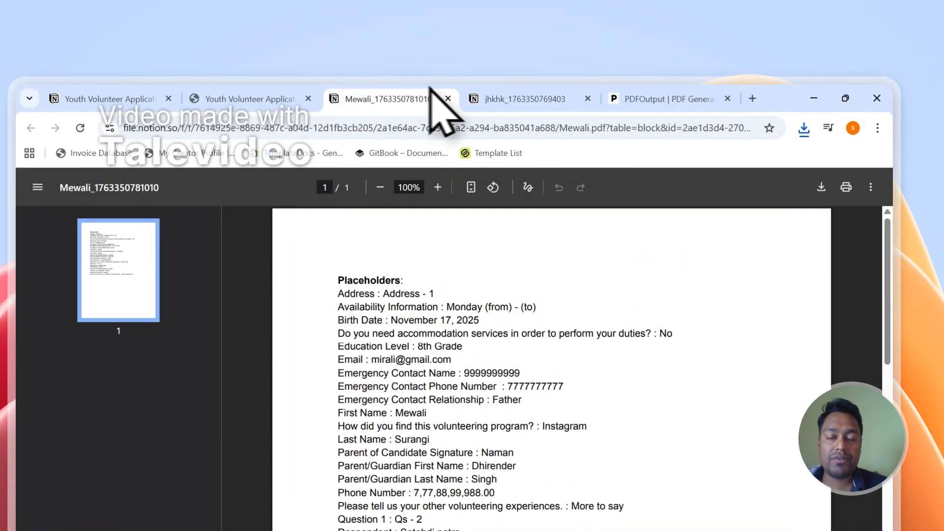
{"action": "left_click", "coordinate": [512, 96]}
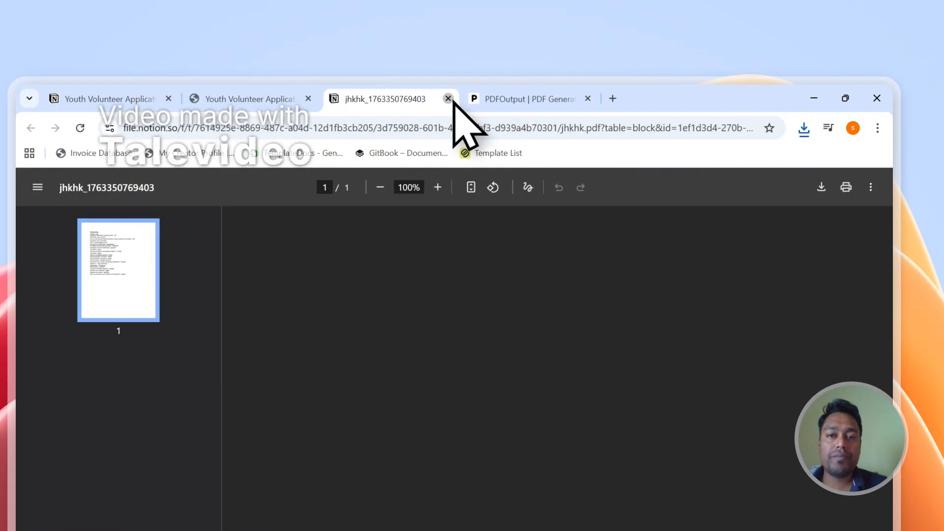
{"action": "left_click", "coordinate": [449, 99]}
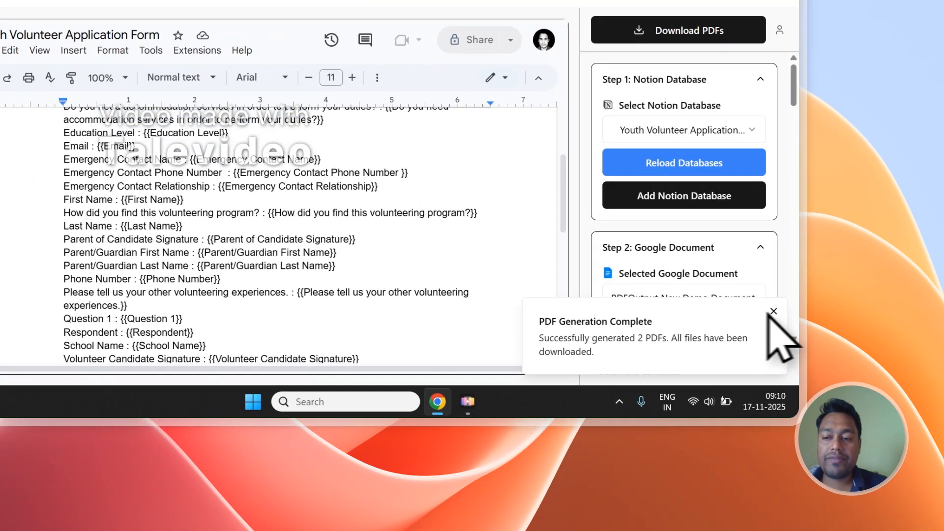
{"action": "left_click", "coordinate": [869, 471]}
- Run Setup Notion Automation in the Mapping Section, then open the new Notion row's status options
{"action": "scroll", "coordinate": [842, 423], "scroll_direction": "down", "scroll_amount": 3}
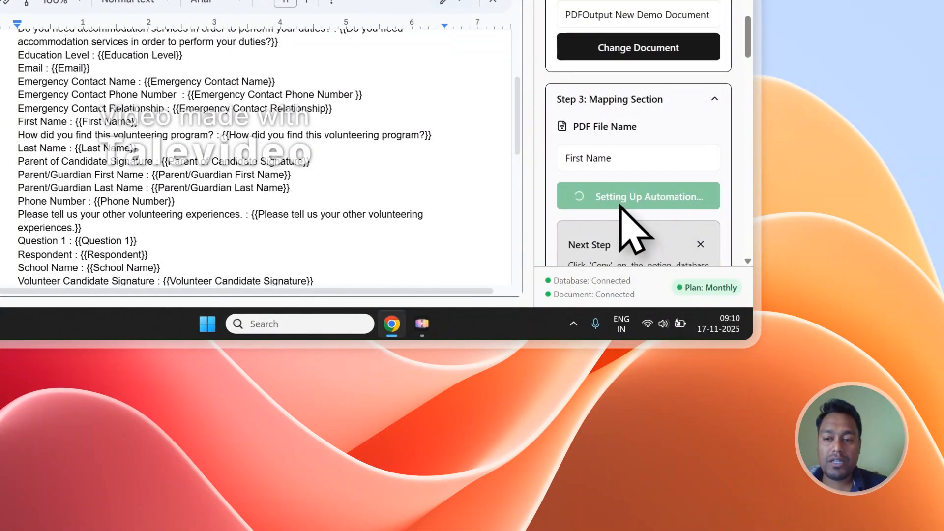
{"action": "left_click", "coordinate": [276, 83]}
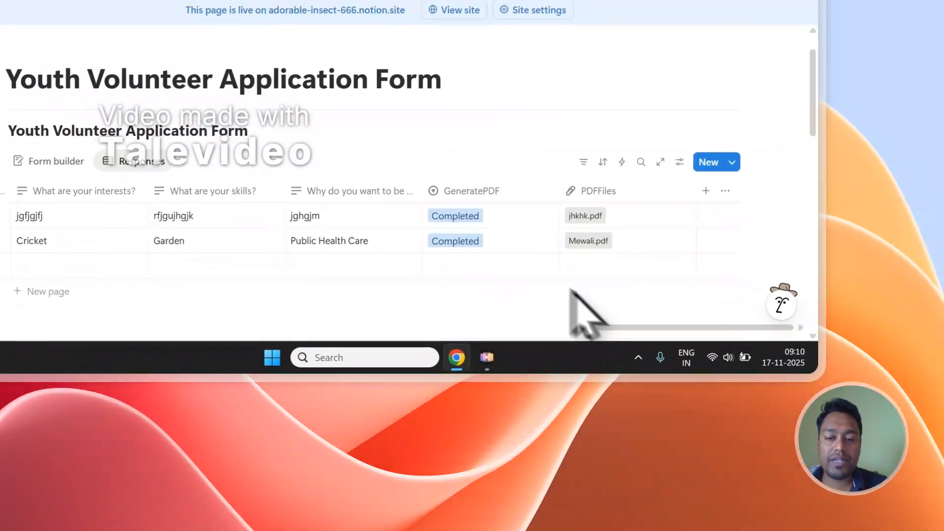
{"action": "left_click", "coordinate": [516, 268]}
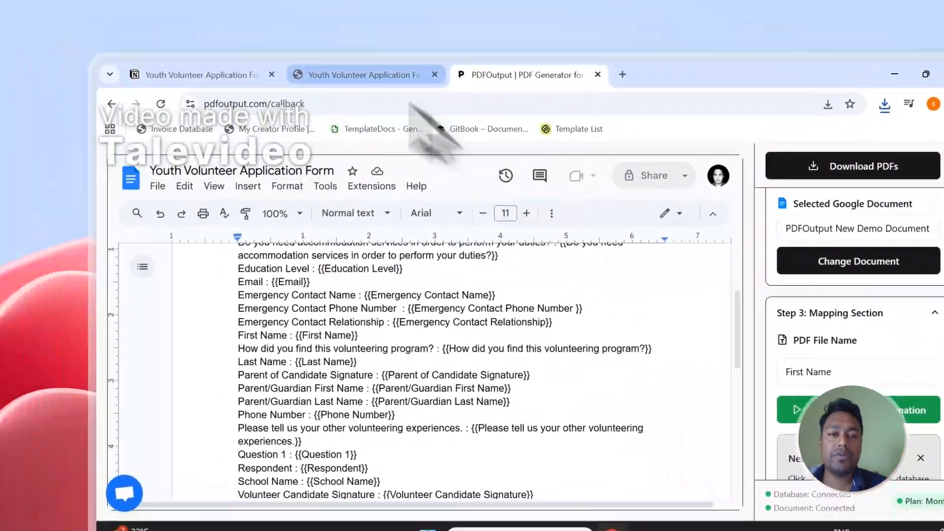
- Mark the fourth Notion row's GeneratePDF status as Ready to Generate
{"action": "left_click", "coordinate": [273, 73]}
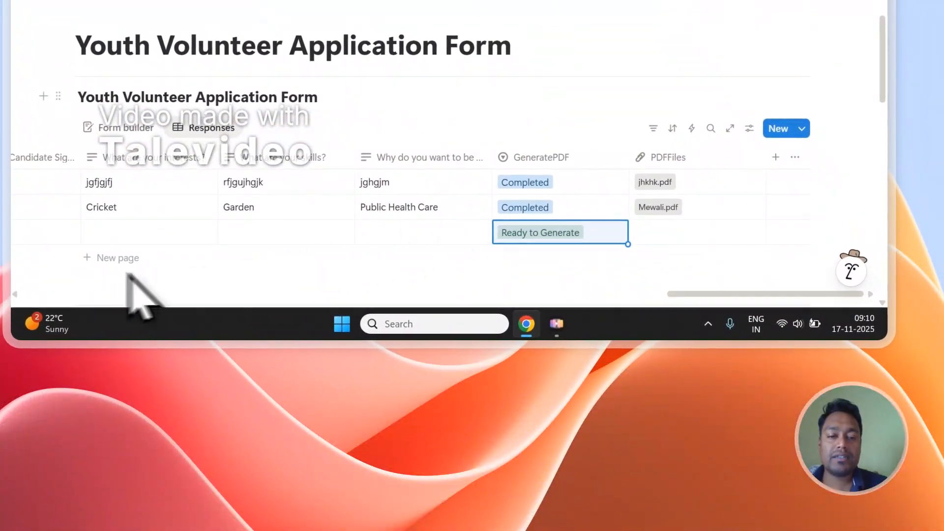
{"action": "left_click", "coordinate": [502, 259]}
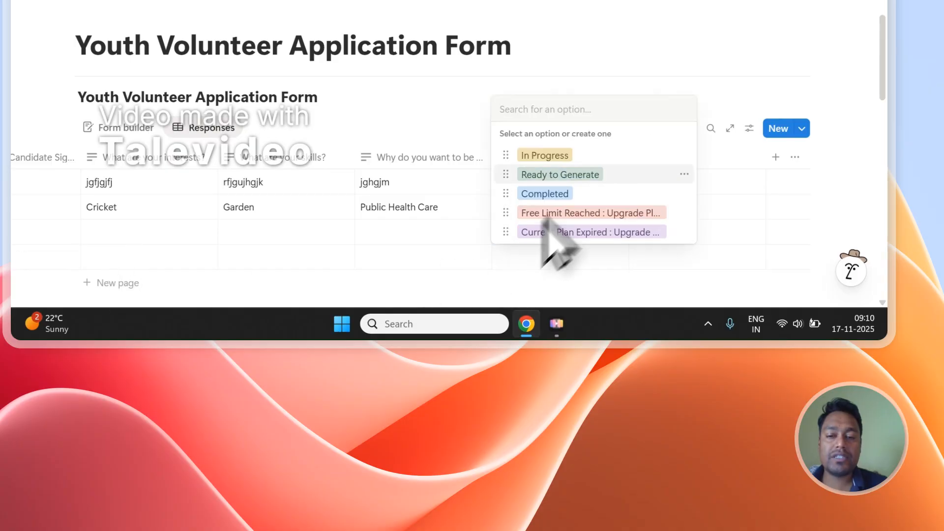
{"action": "left_click", "coordinate": [586, 174]}
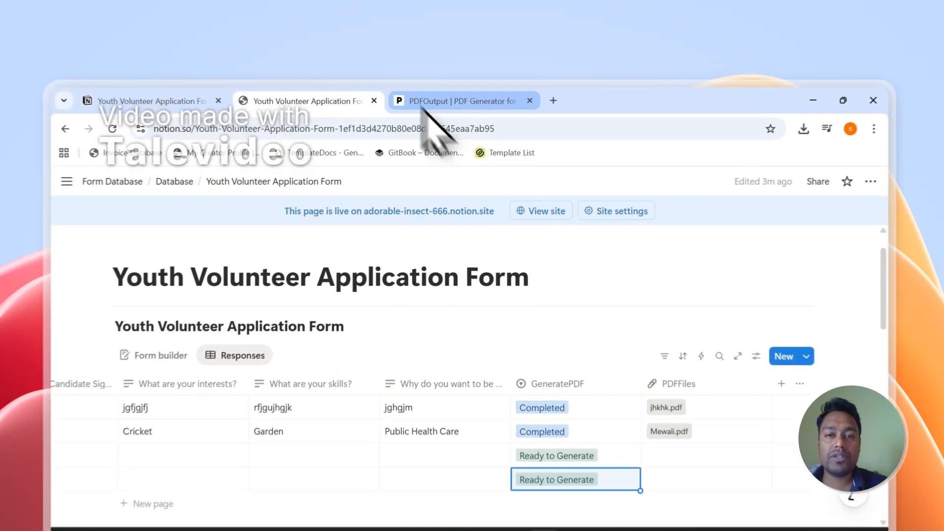
- Check the PDFOutput page, glance at the Notion table, and return to PDFOutput
{"action": "left_click", "coordinate": [460, 72]}
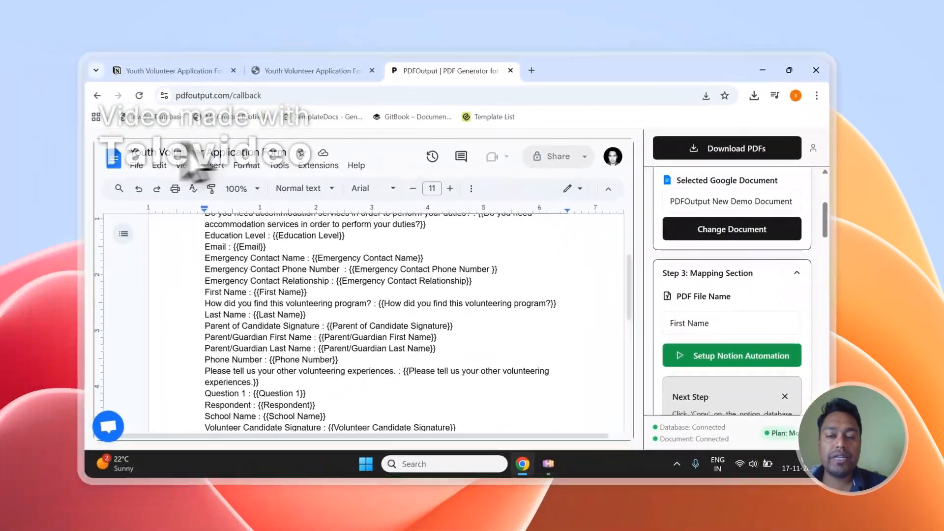
{"action": "scroll", "coordinate": [708, 339], "scroll_direction": "up", "scroll_amount": 4}
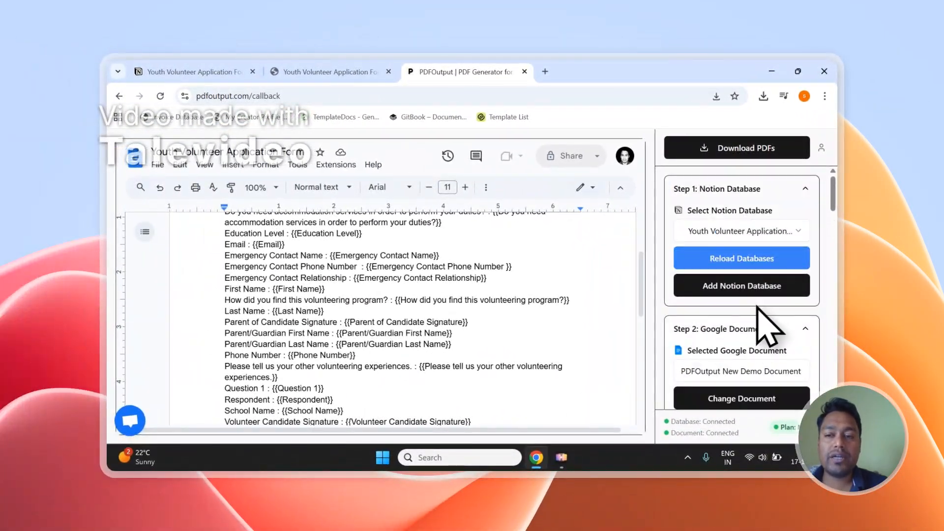
{"action": "scroll", "coordinate": [612, 316], "scroll_direction": "up", "scroll_amount": 3}
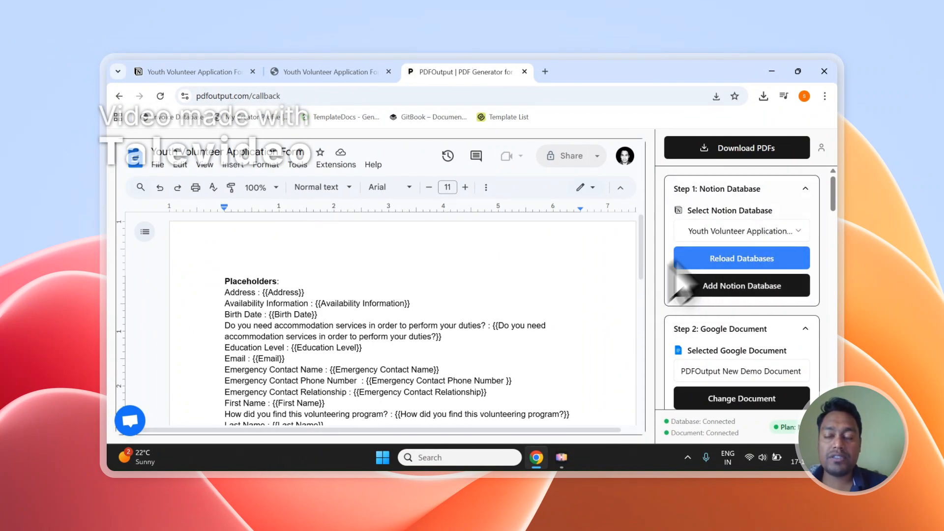
{"action": "left_click", "coordinate": [364, 71]}
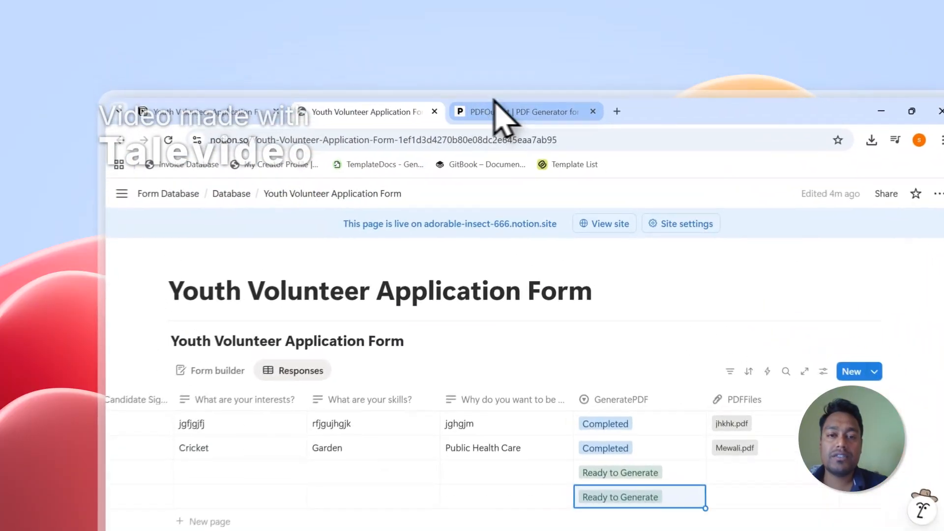
{"action": "left_click", "coordinate": [443, 73]}
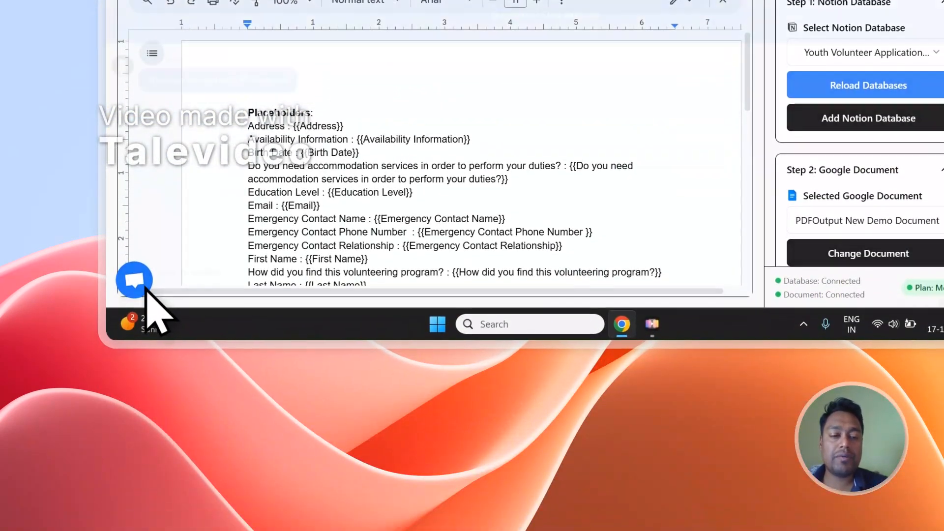
- Open and close the support chat, then sign out of PDFOutput
{"action": "left_click", "coordinate": [134, 493]}
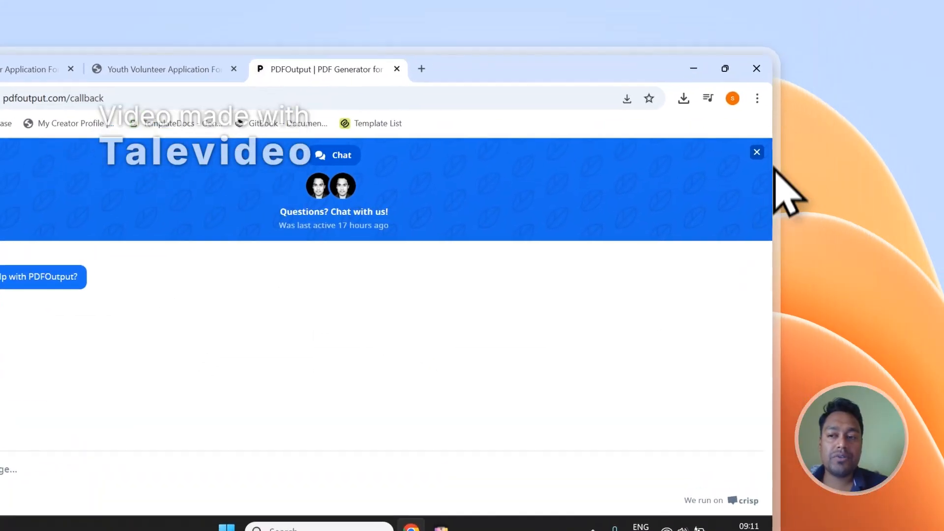
{"action": "left_click", "coordinate": [921, 49]}
{"action": "left_click", "coordinate": [737, 205]}
{"action": "left_click", "coordinate": [684, 318]}
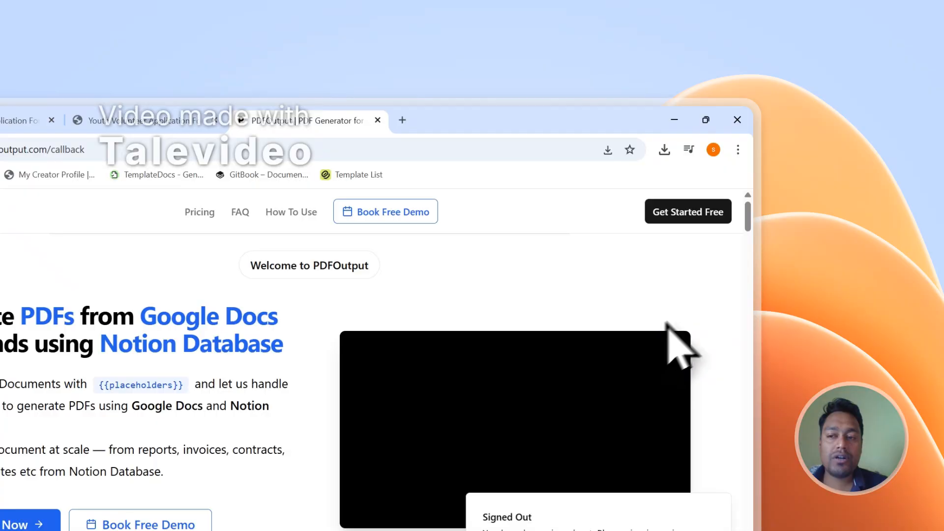
{"action": "left_click_drag", "start_coordinate": [748, 217], "coordinate": [743, 408]}
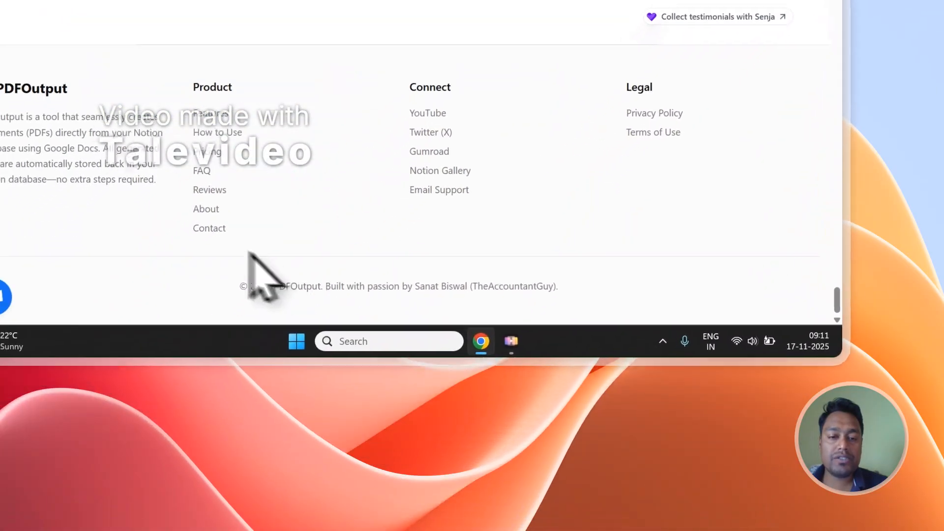
- Open PDFOutput's contact page, then go back to the Notion response table
{"action": "left_click", "coordinate": [237, 218]}
{"action": "scroll", "coordinate": [373, 137], "scroll_direction": "down", "scroll_amount": 4}
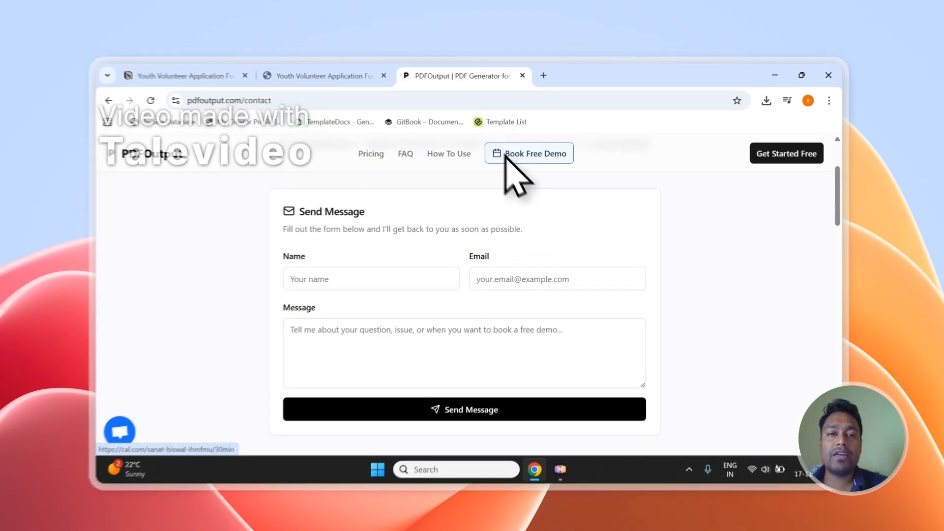
{"action": "left_click", "coordinate": [329, 72]}
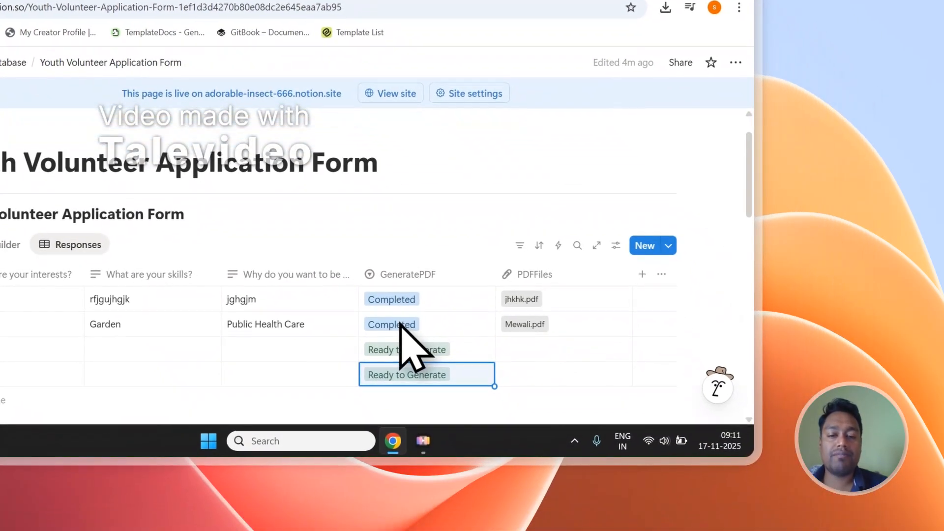